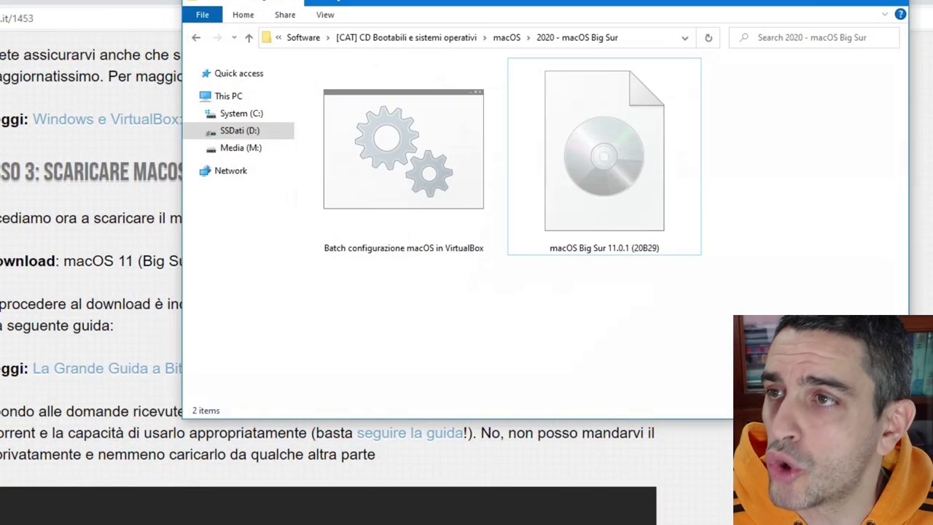
- Switch to VirtualBox and start a new virtual machine named macos
{"action": "left_click", "coordinate": [635, 208]}
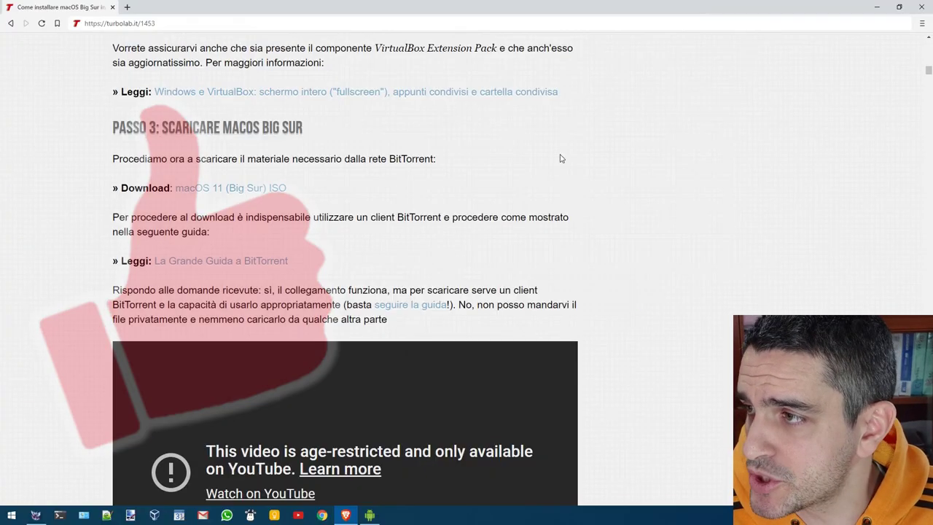
{"action": "scroll", "coordinate": [554, 175], "scroll_direction": "down", "scroll_amount": 8}
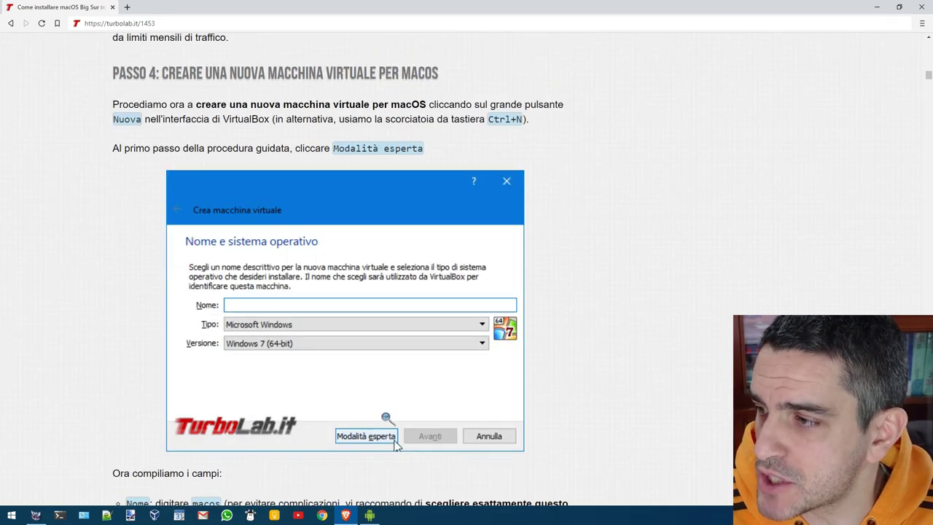
{"action": "left_click", "coordinate": [154, 515]}
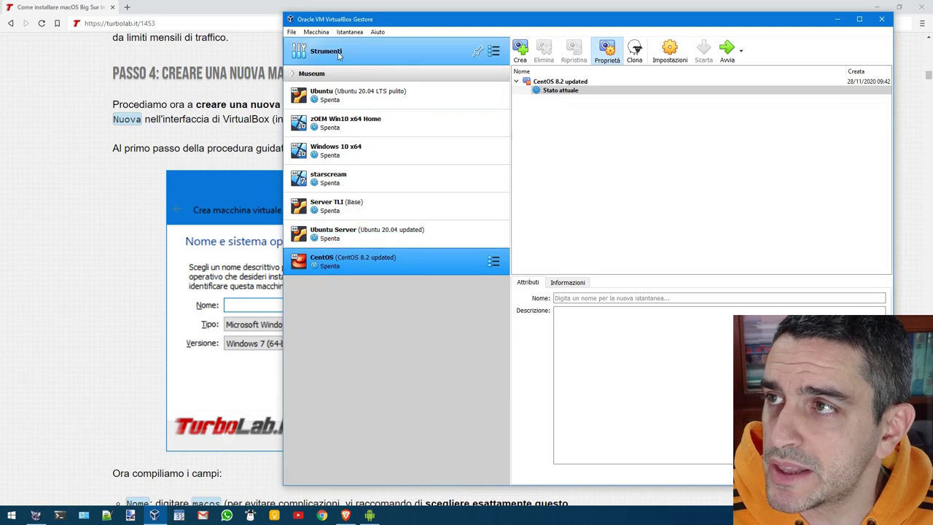
{"action": "left_click", "coordinate": [316, 32]}
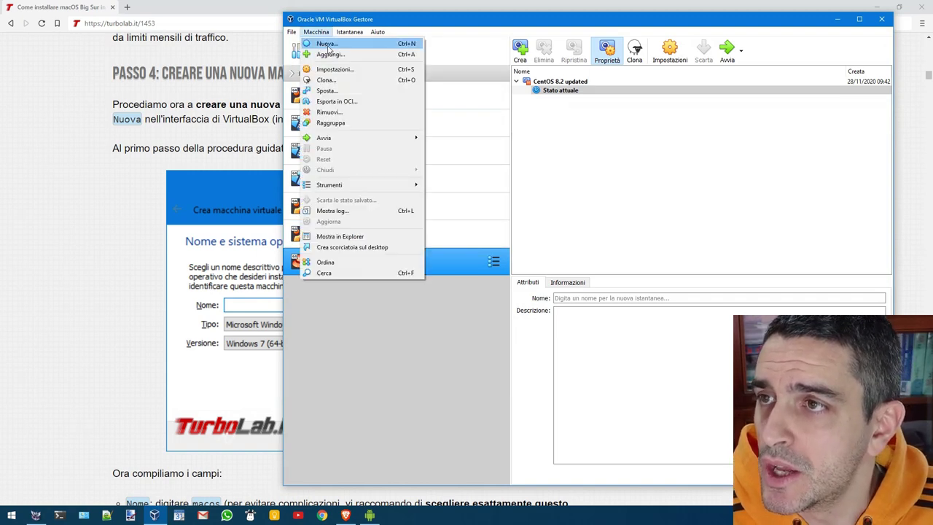
{"action": "left_click", "coordinate": [327, 44]}
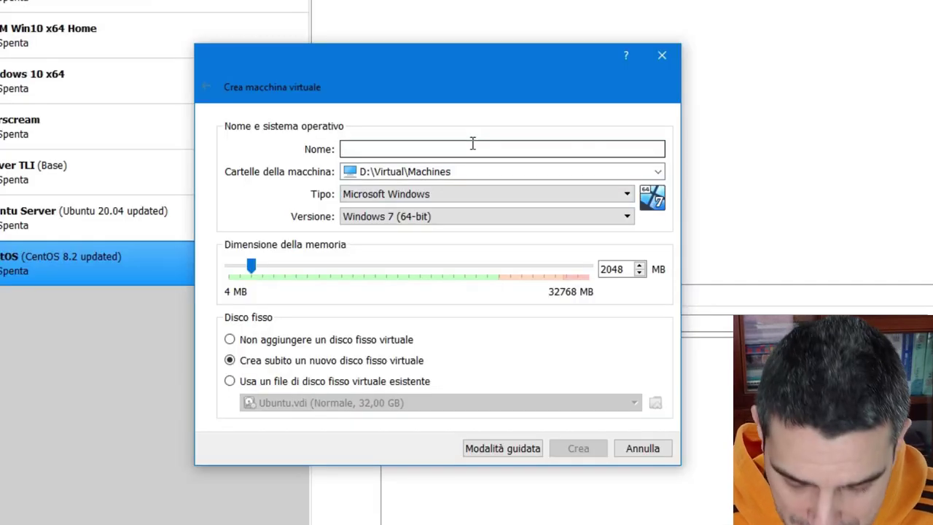
{"action": "type", "text": "macos"}
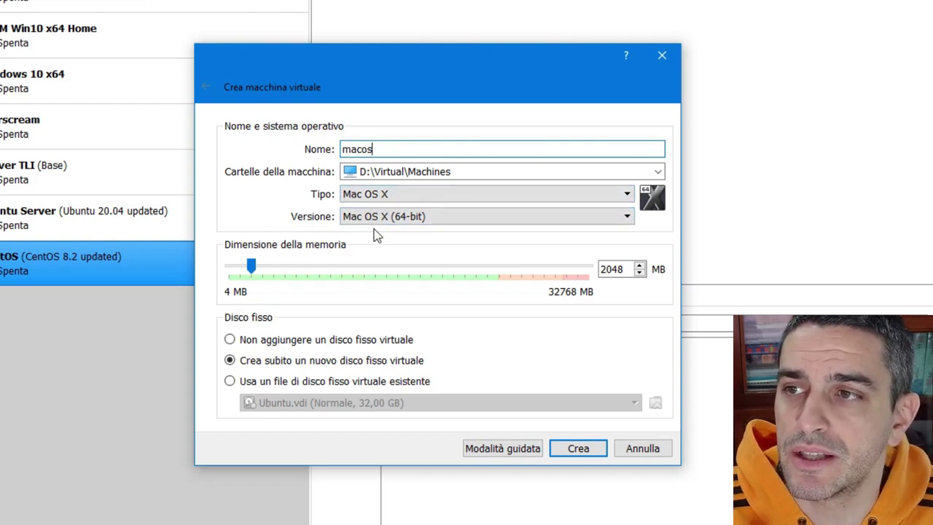
- Set the new machine's memory to 4096 MB and proceed with creating a new virtual hard disk
{"action": "left_click", "coordinate": [619, 271]}
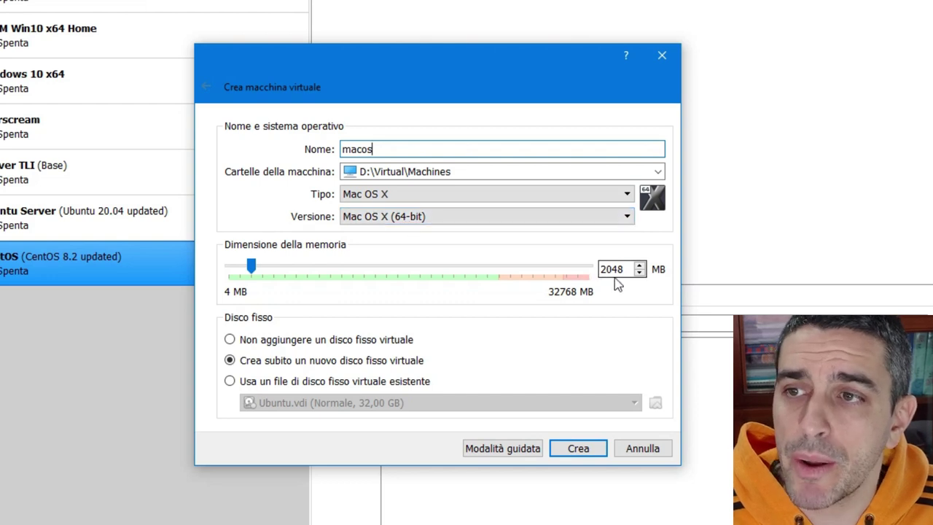
{"action": "key", "text": "BackSpace"}
{"action": "double_click", "coordinate": [619, 271]}
{"action": "type", "text": "409"}
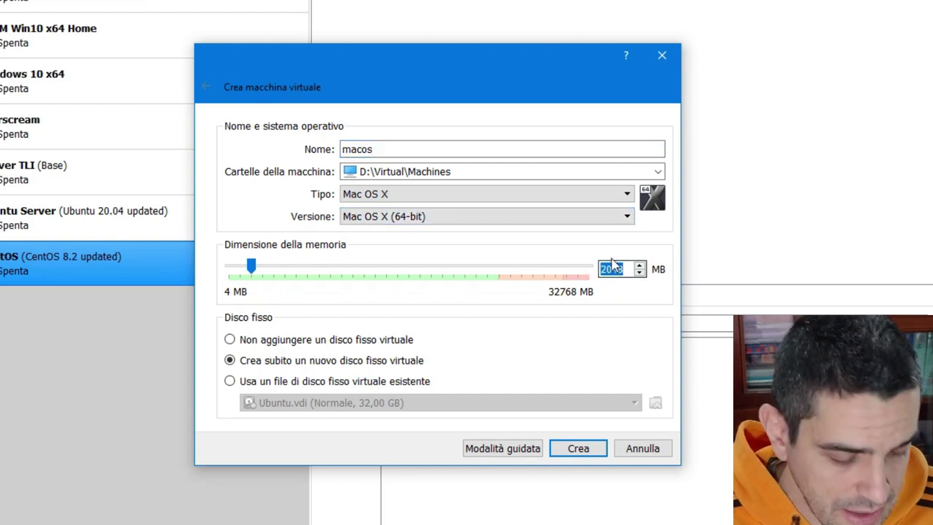
{"action": "type", "text": "6"}
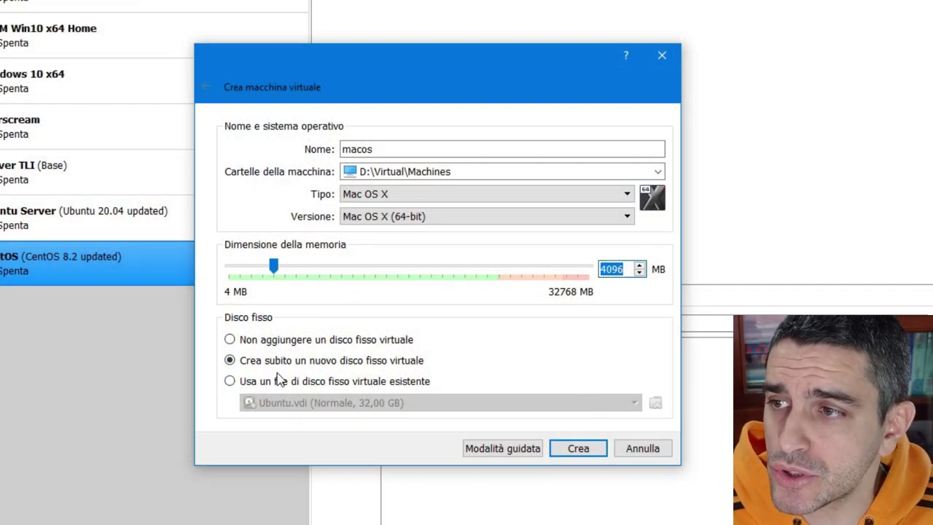
{"action": "left_click", "coordinate": [231, 361]}
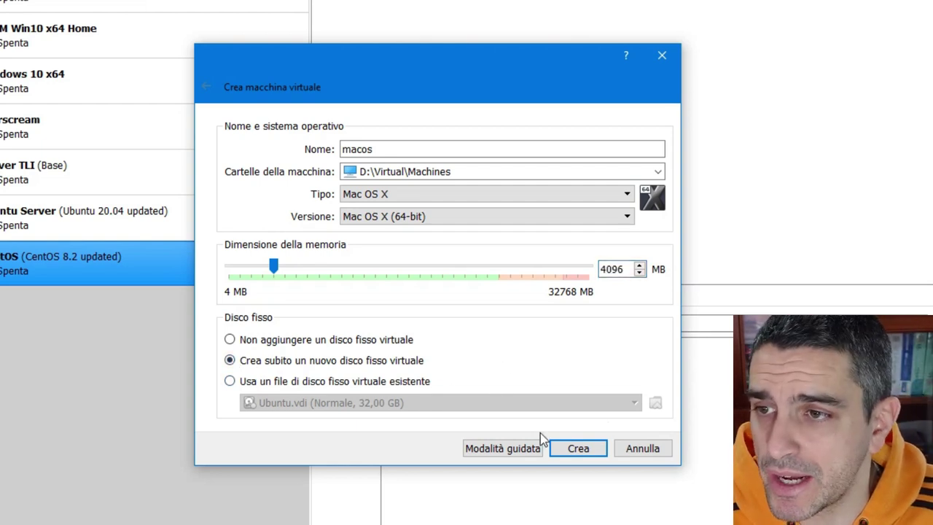
{"action": "left_click", "coordinate": [580, 449]}
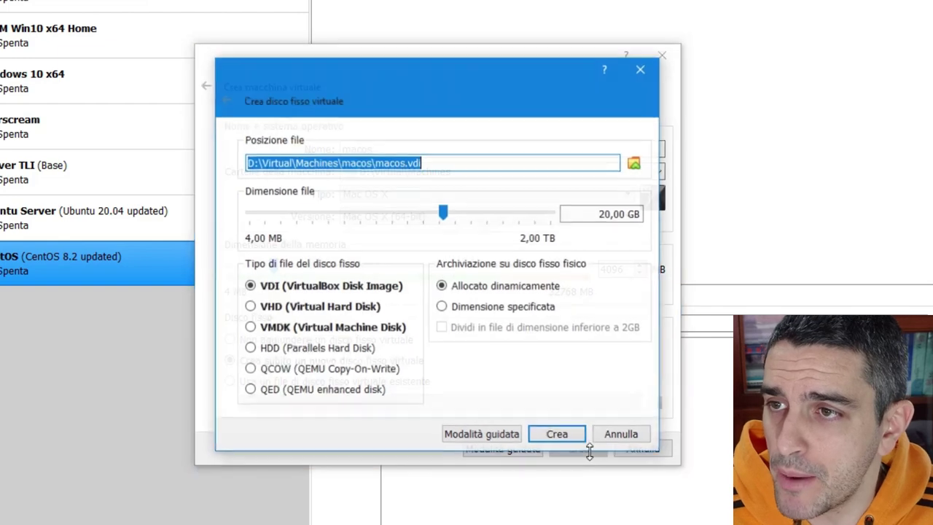
- Set the virtual disk size to 500 GB and create it as a dynamically allocated VDI
{"action": "left_click", "coordinate": [575, 216]}
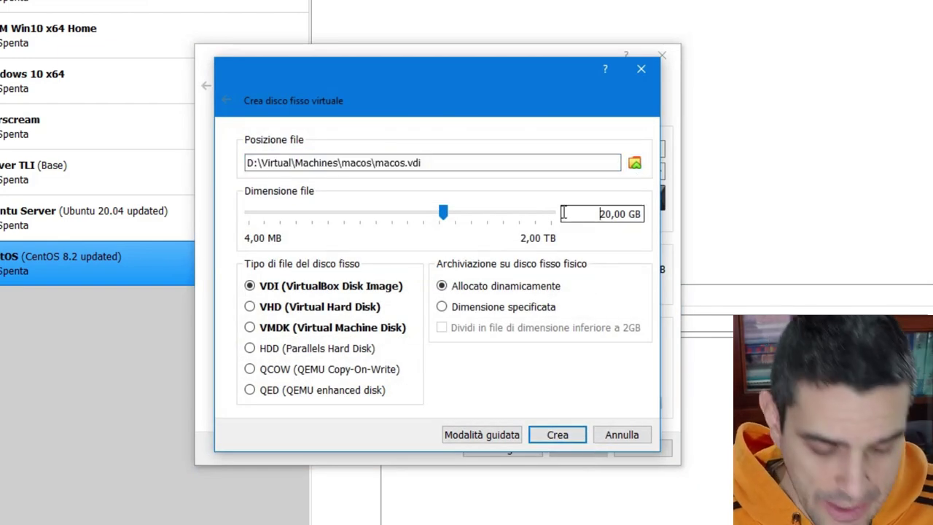
{"action": "key", "text": "shift+Right"}
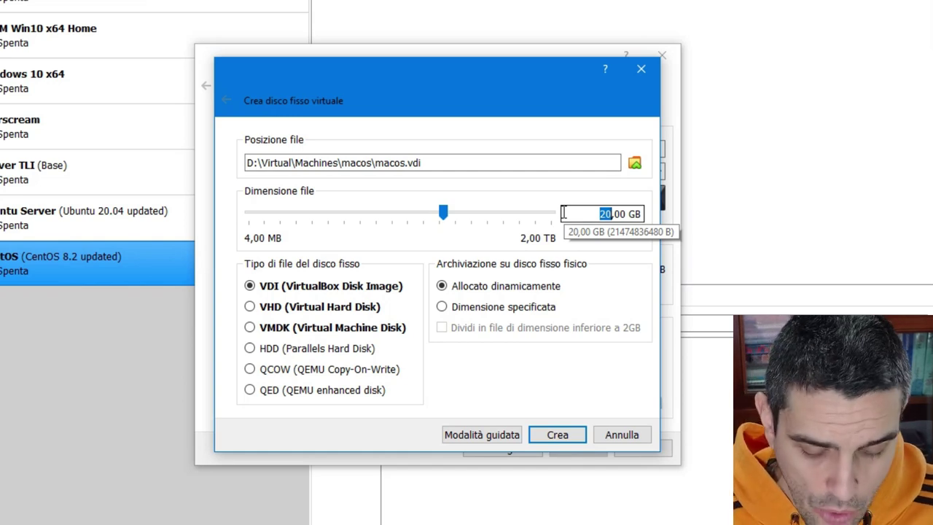
{"action": "type", "text": "500"}
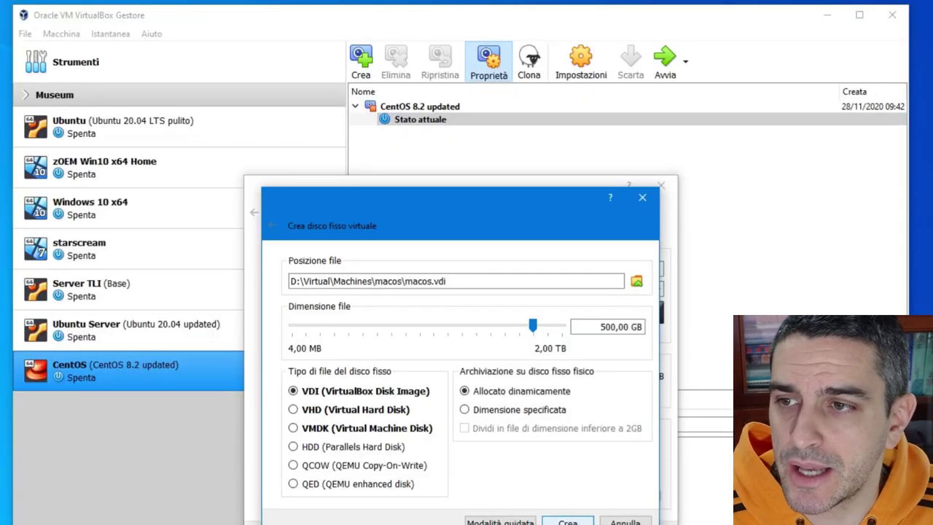
{"action": "left_click", "coordinate": [560, 436]}
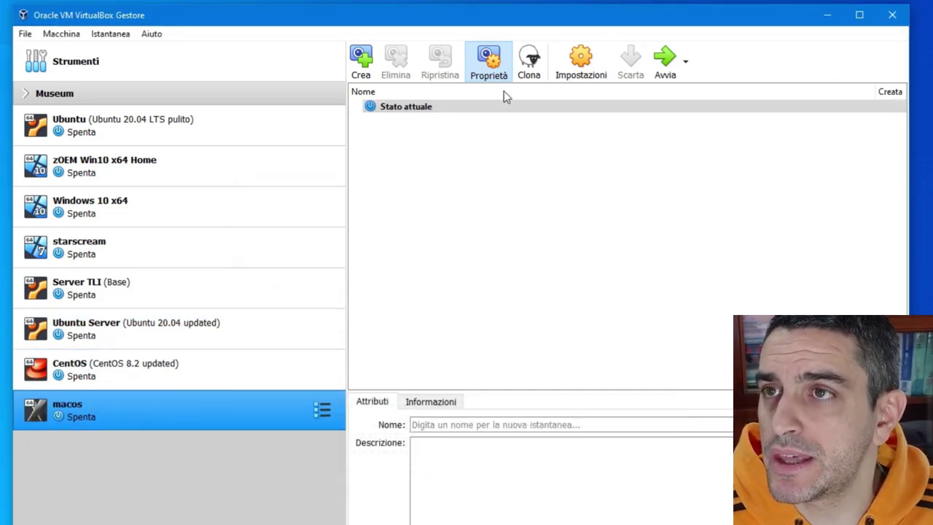
- Open the macos machine's settings and set its number of processors to 2
{"action": "left_click", "coordinate": [577, 64]}
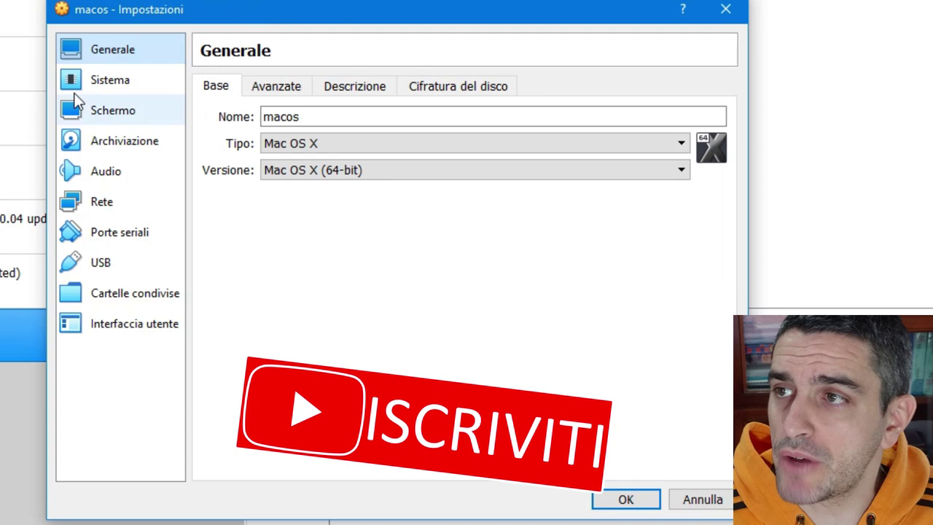
{"action": "left_click", "coordinate": [230, 221]}
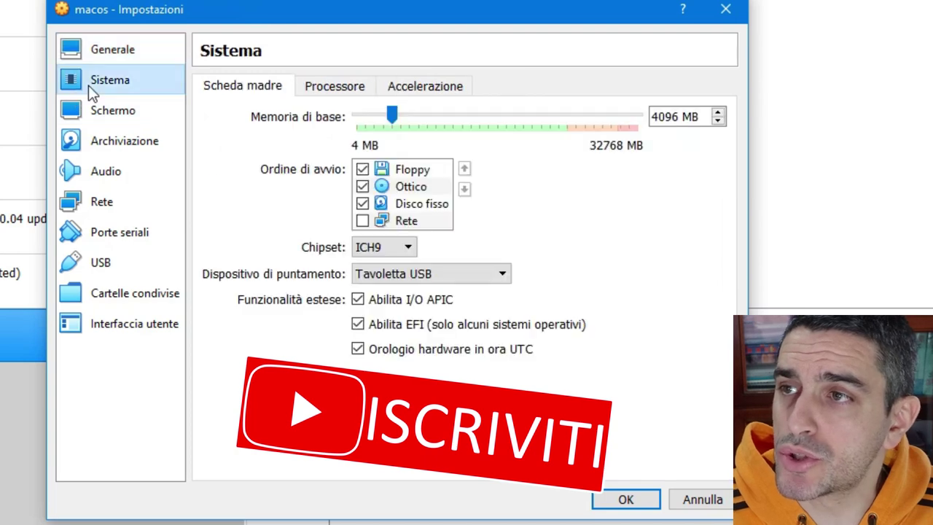
{"action": "left_click", "coordinate": [328, 88]}
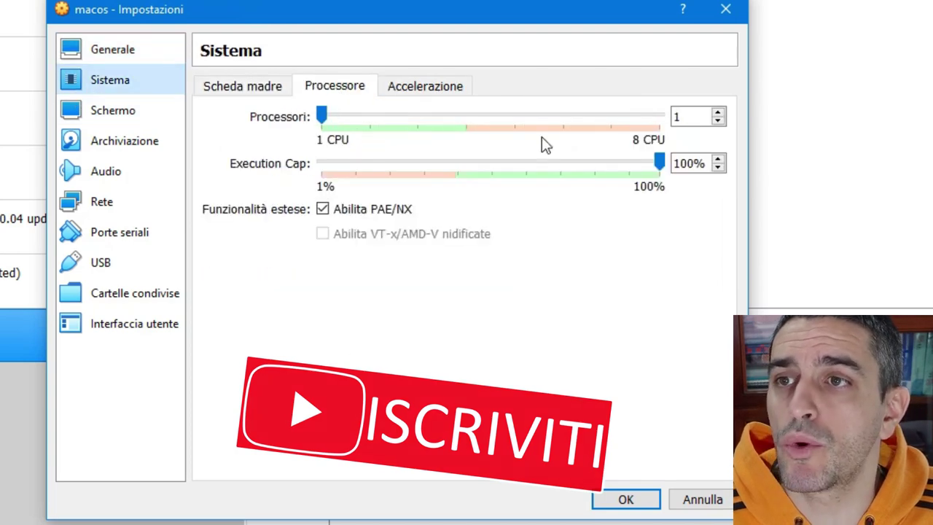
{"action": "left_click", "coordinate": [718, 114]}
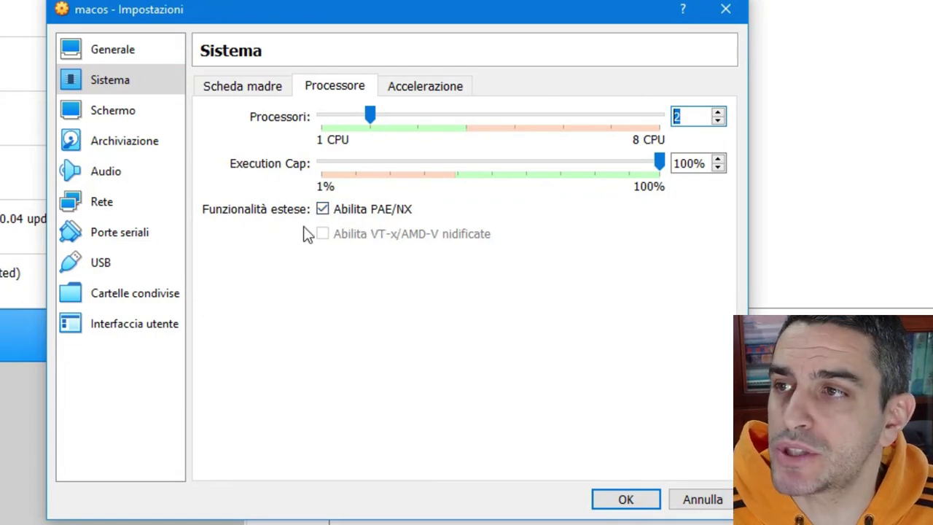
- Set the machine's video memory to 128 MB and its graphics controller to VBoxSVGA
{"action": "left_click", "coordinate": [120, 121]}
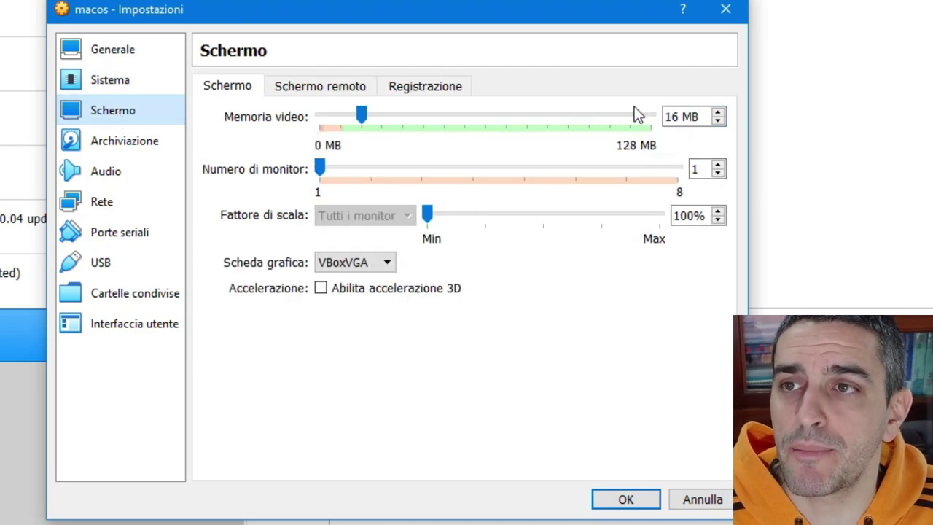
{"action": "left_click_drag", "start_coordinate": [669, 115], "coordinate": [417, 127]}
{"action": "left_click_drag", "start_coordinate": [362, 119], "coordinate": [693, 141]}
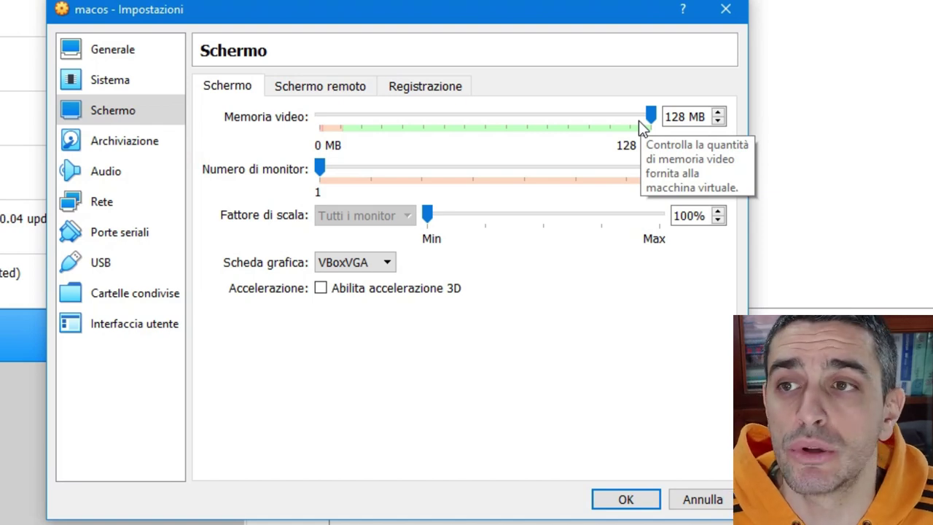
{"action": "key", "text": "Tab"}
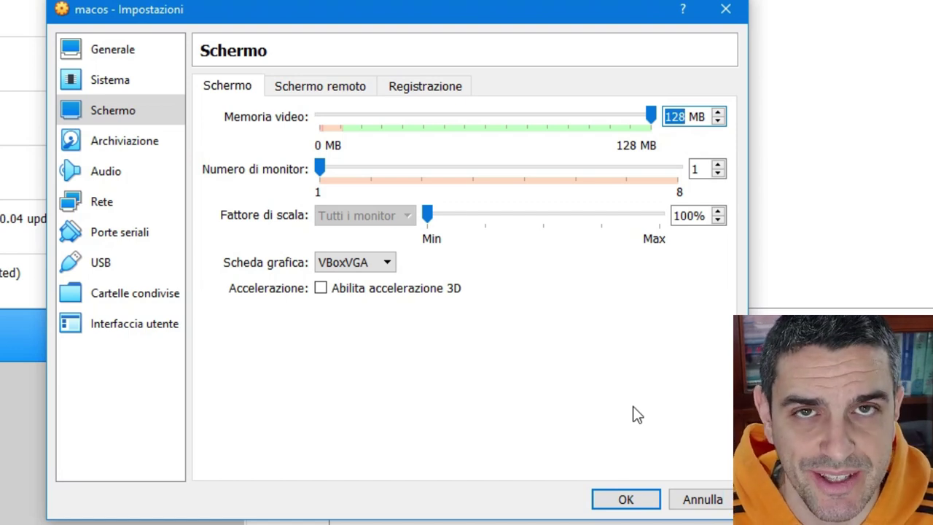
{"action": "left_click", "coordinate": [348, 266]}
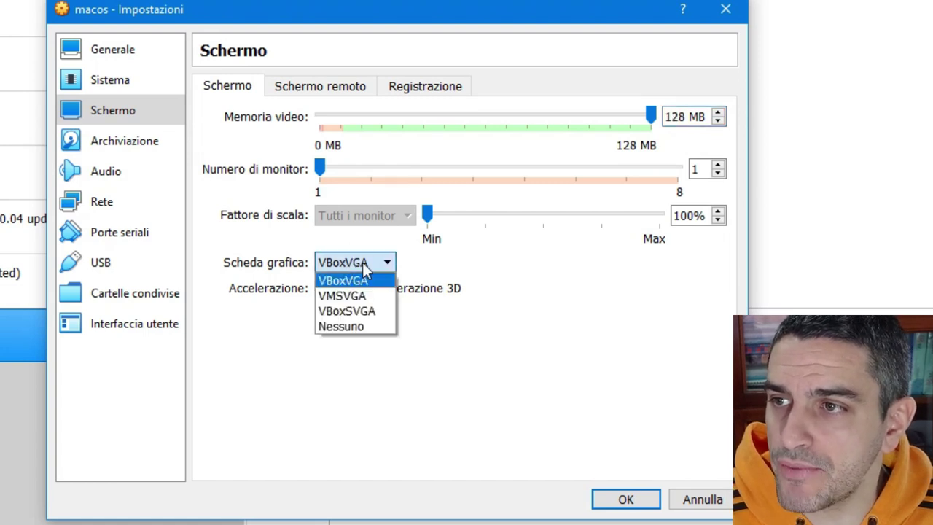
{"action": "left_click", "coordinate": [349, 311]}
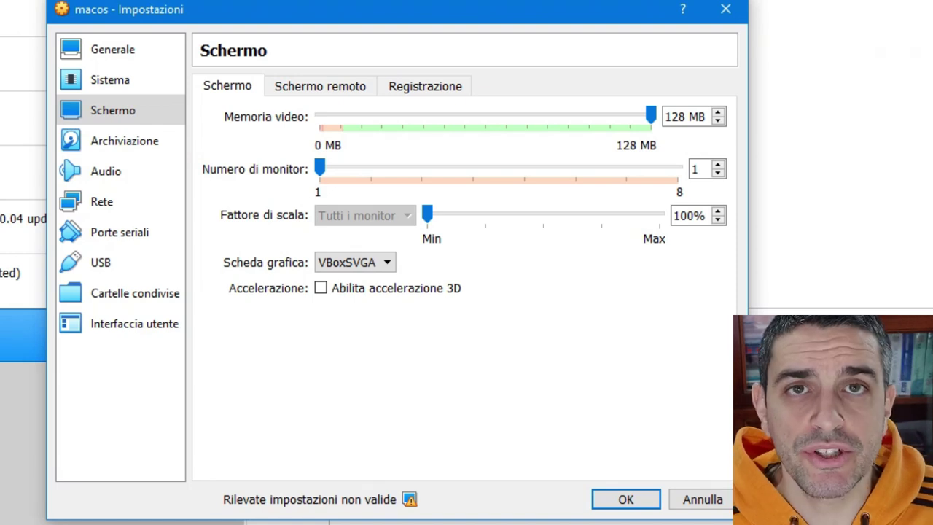
- Load the macOS Big Sur 11.0.1 (20B29) ISO into the empty optical drive and save the machine settings
{"action": "left_click", "coordinate": [113, 149]}
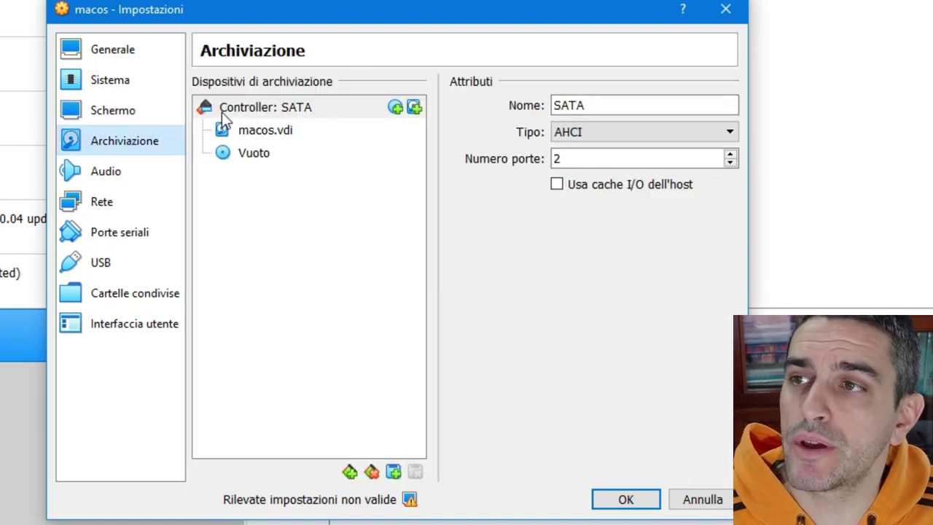
{"action": "left_click", "coordinate": [267, 110]}
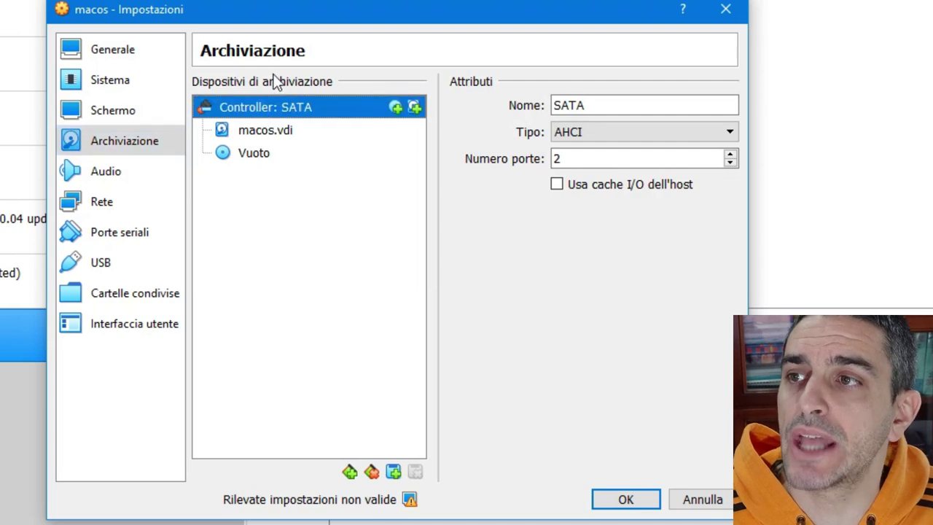
{"action": "left_click", "coordinate": [256, 156]}
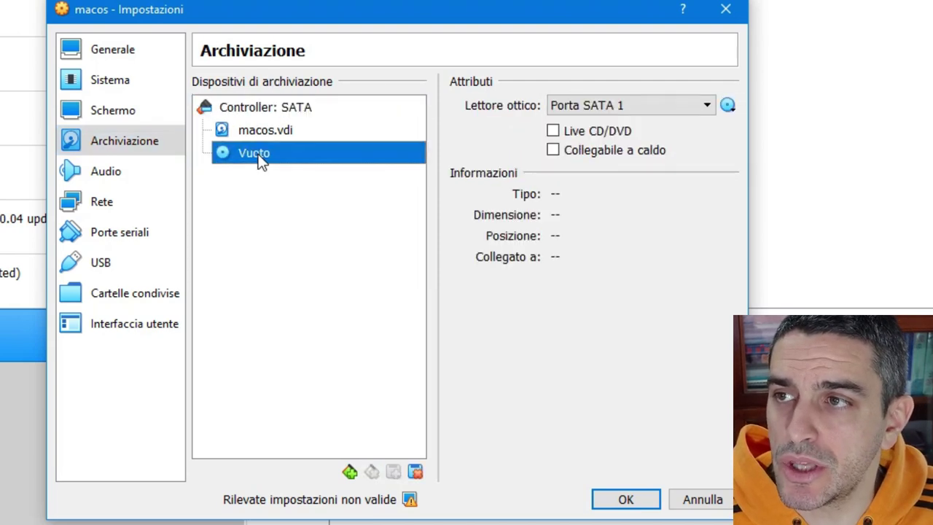
{"action": "left_click", "coordinate": [727, 106]}
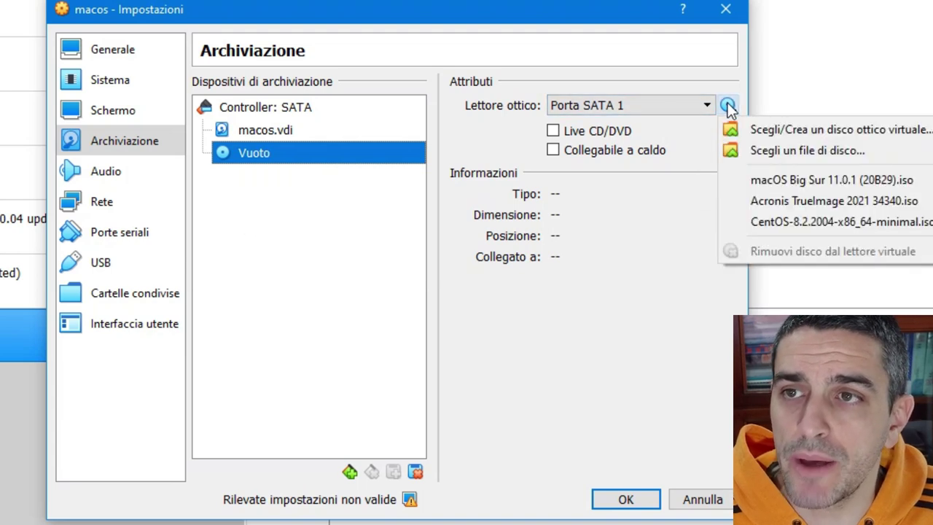
{"action": "left_click", "coordinate": [792, 150]}
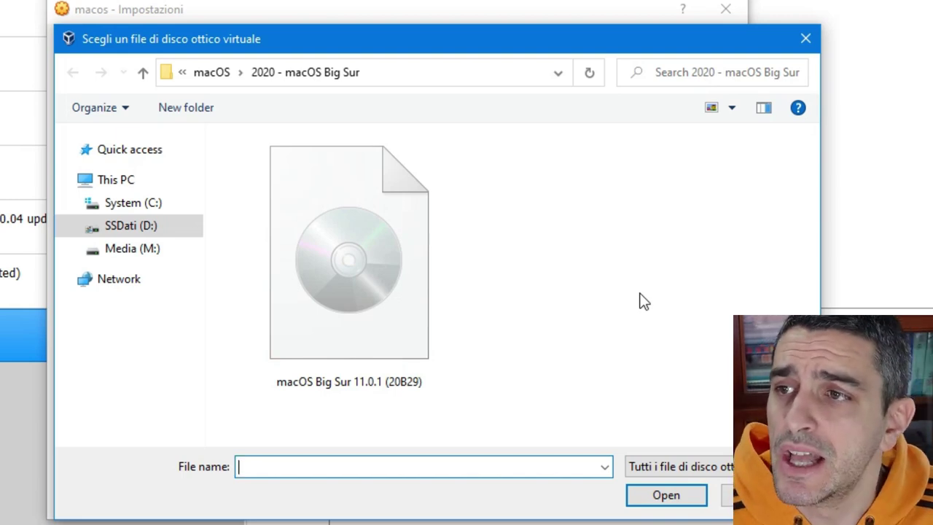
{"action": "left_click", "coordinate": [358, 252]}
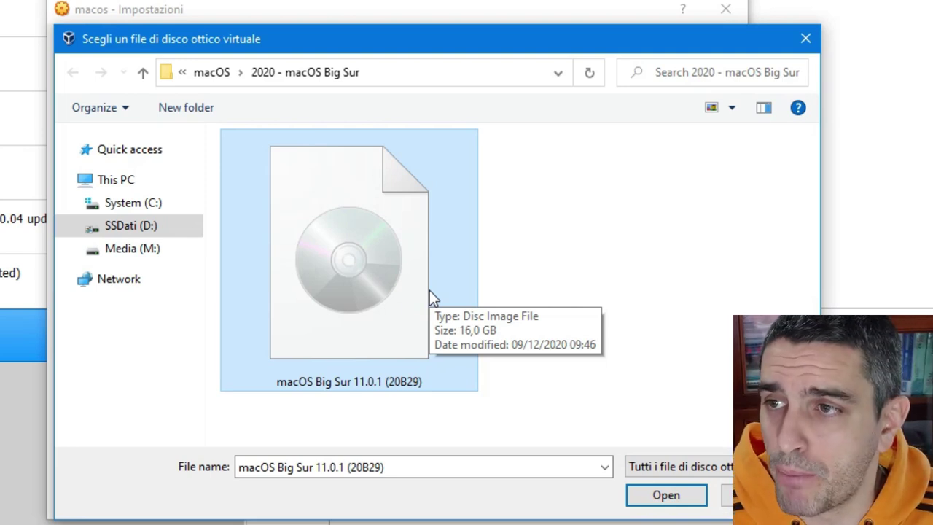
{"action": "double_click", "coordinate": [392, 239]}
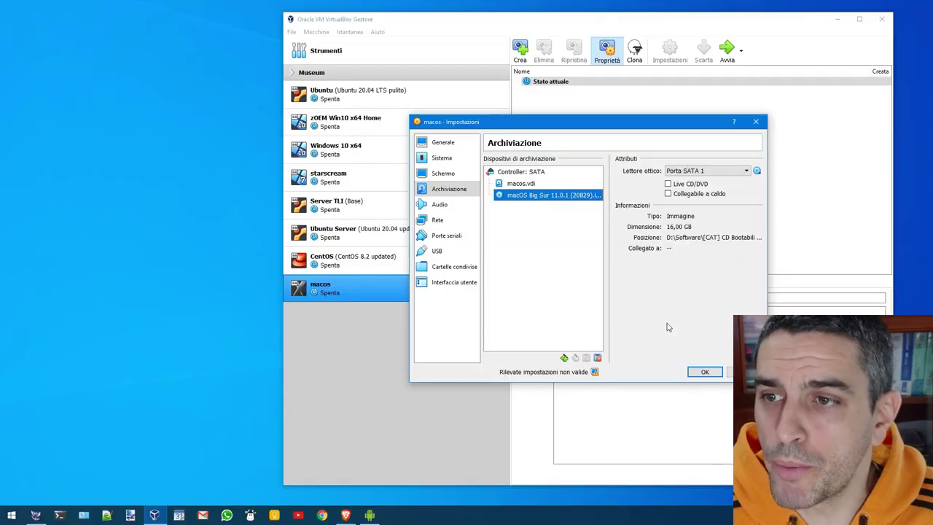
{"action": "left_click", "coordinate": [705, 372]}
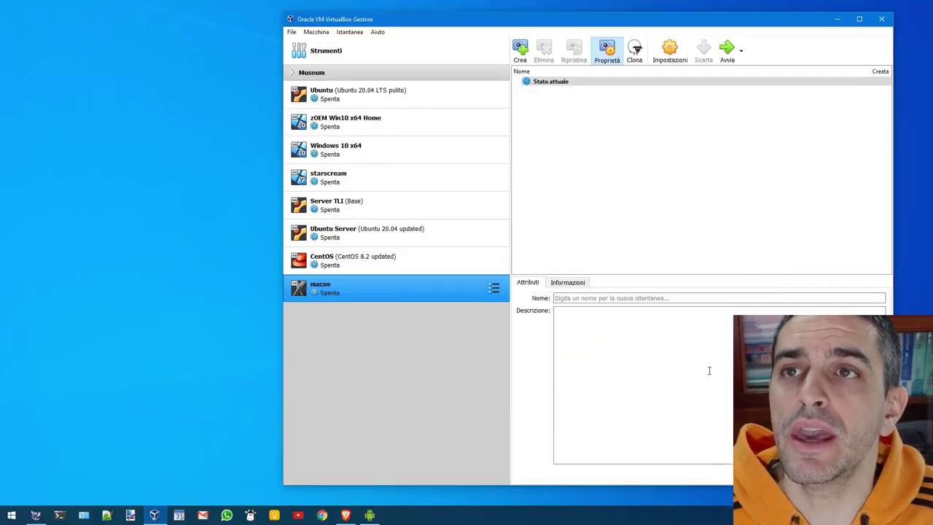
- Close VirtualBox Manager and open the Windows Task Manager
{"action": "left_click", "coordinate": [881, 21]}
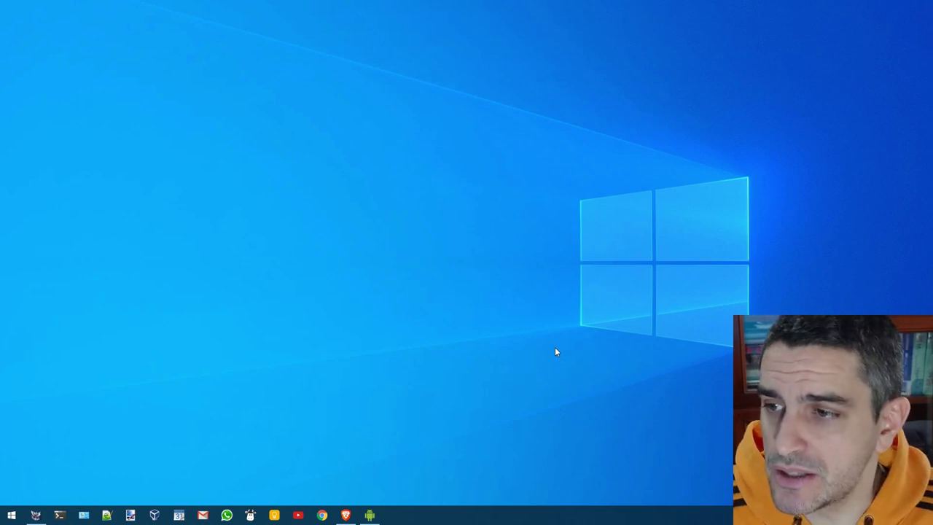
{"action": "right_click", "coordinate": [441, 515]}
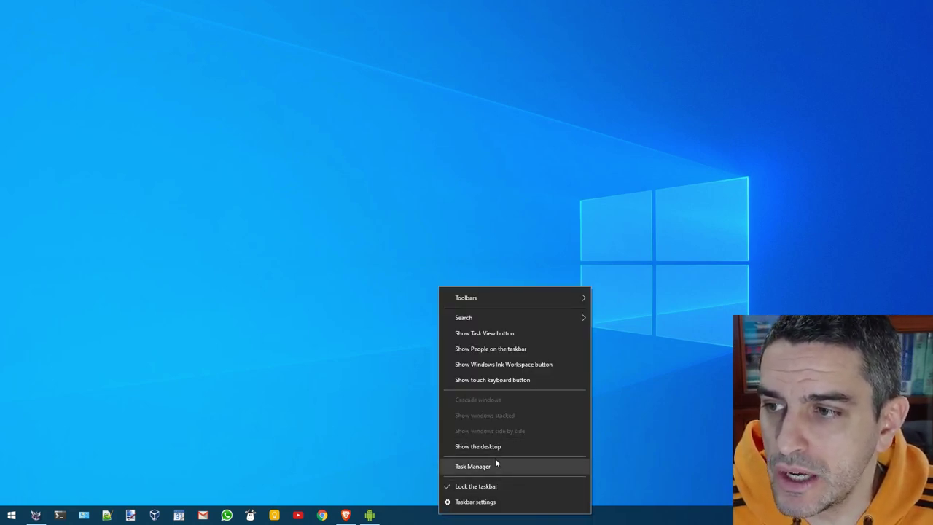
{"action": "left_click", "coordinate": [488, 466]}
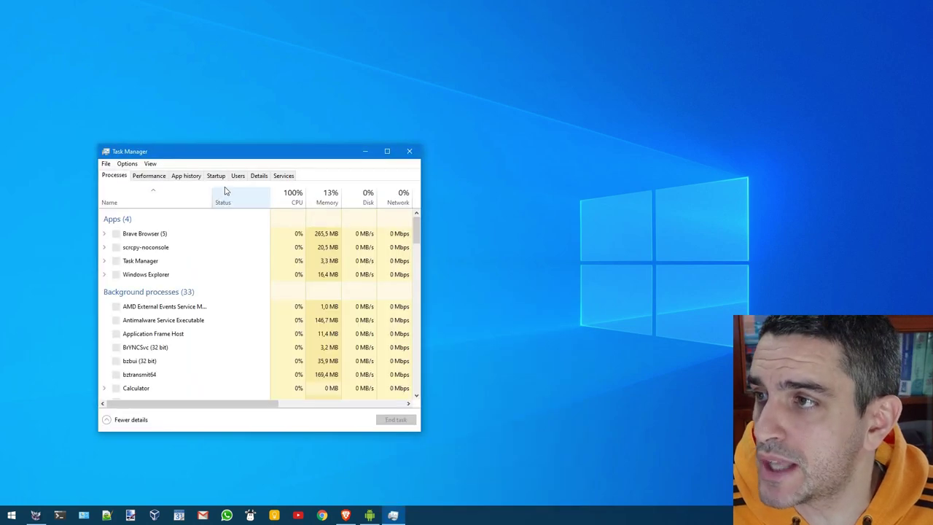
- Check the end of the detailed process list, sorted by name, for running VirtualBox processes and close Task Manager
{"action": "left_click", "coordinate": [256, 176]}
{"action": "left_click", "coordinate": [109, 192]}
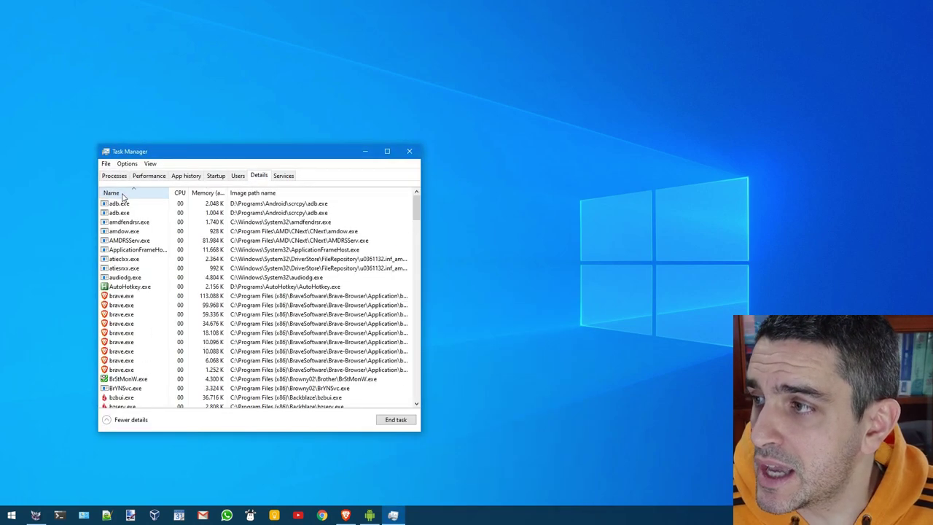
{"action": "scroll", "coordinate": [135, 298], "scroll_direction": "down", "scroll_amount": 20}
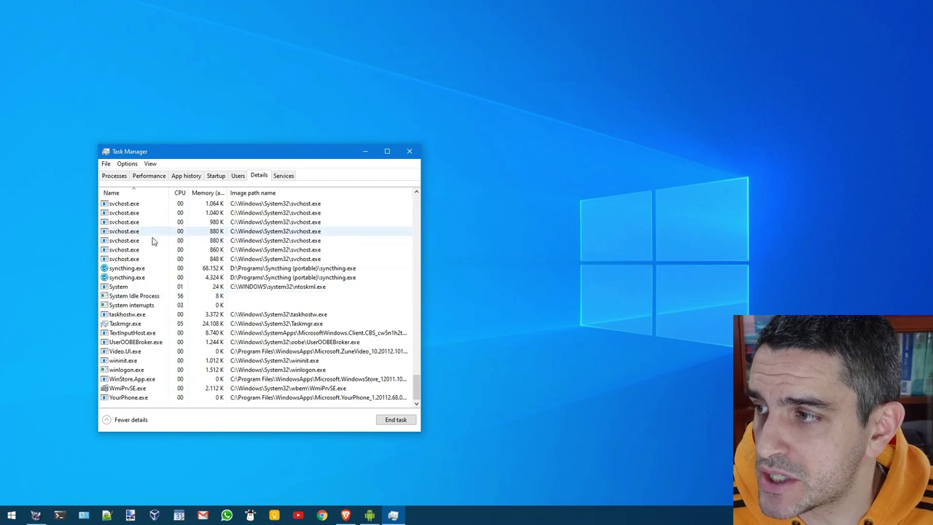
{"action": "left_click", "coordinate": [212, 369]}
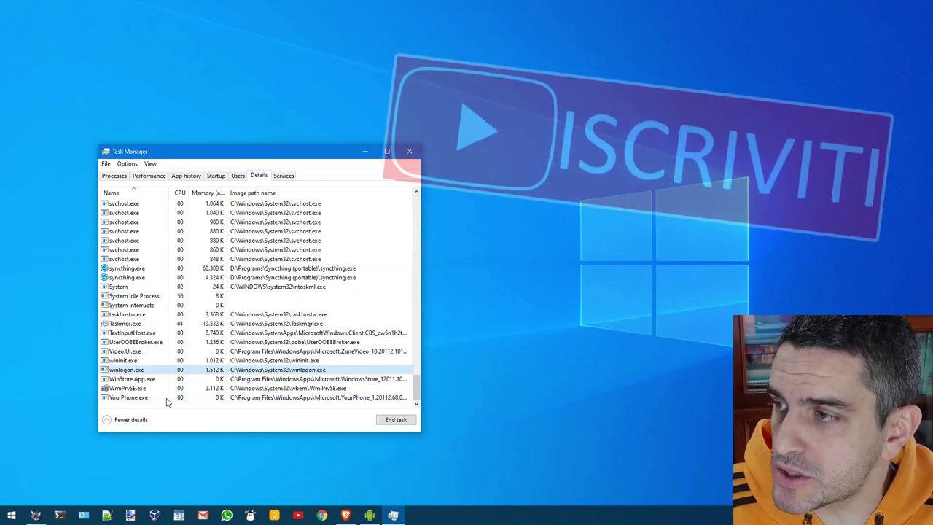
{"action": "left_click", "coordinate": [130, 342]}
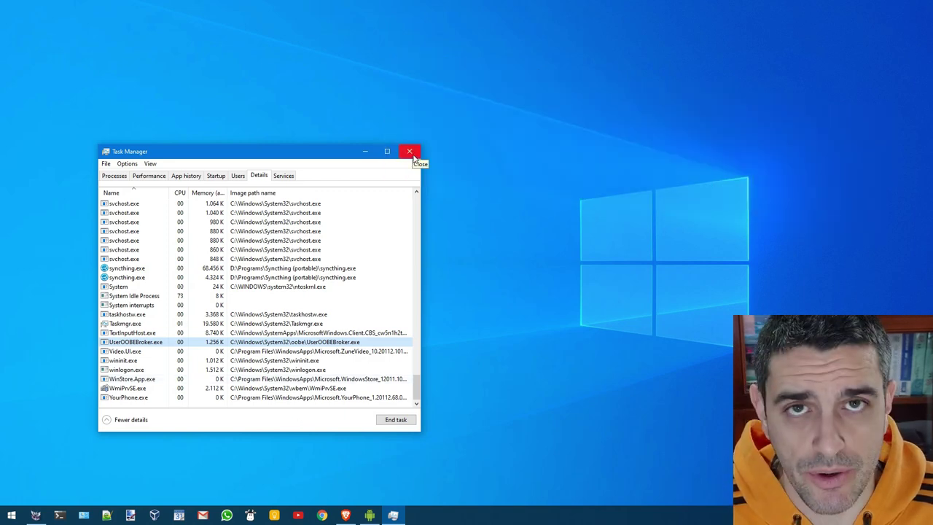
{"action": "left_click", "coordinate": [409, 151]}
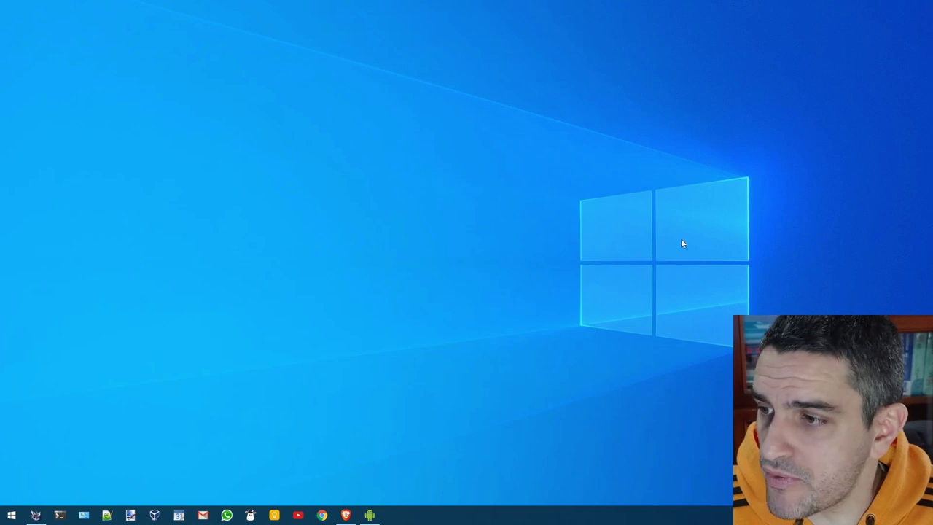
- Switch to the Brave browser and consult "Passo 9: Altre opzioni da linea di comando" in the TurboLab.it guide
{"action": "left_click", "coordinate": [343, 514]}
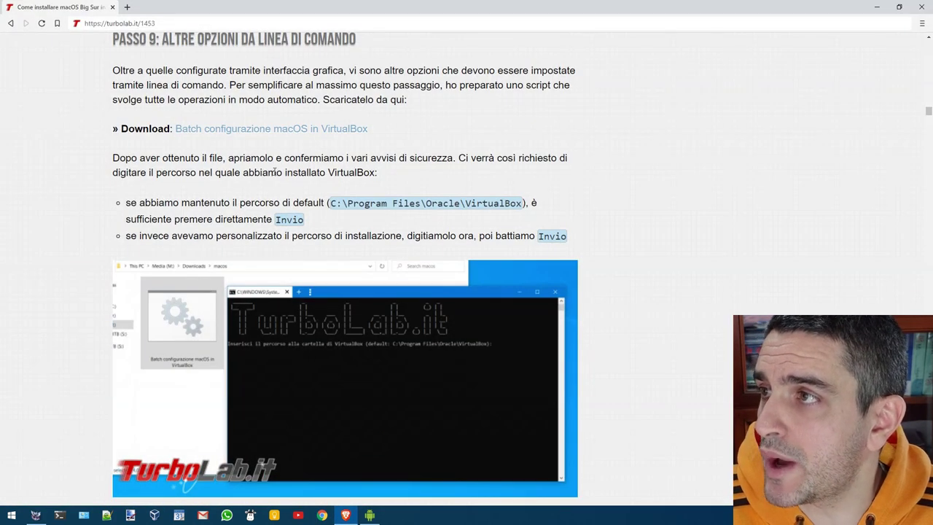
{"action": "scroll", "coordinate": [276, 171], "scroll_direction": "up", "scroll_amount": 1}
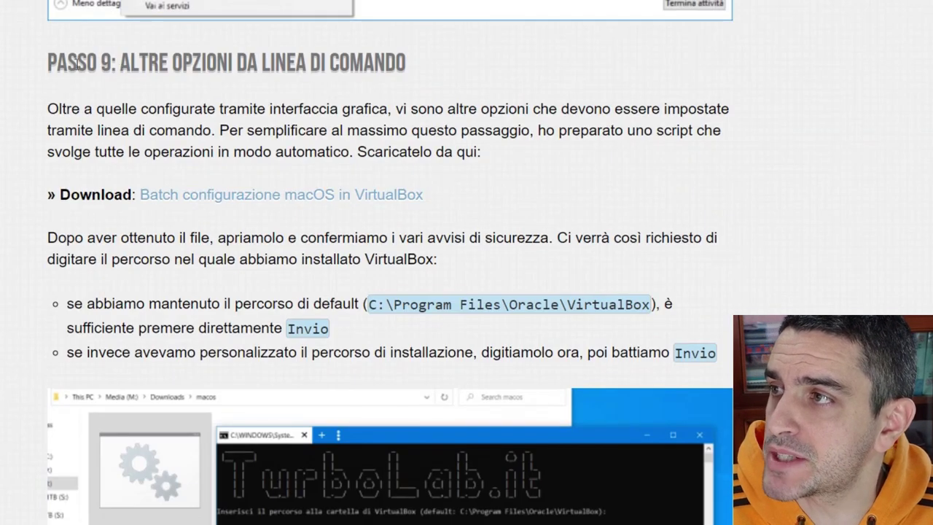
{"action": "left_click_drag", "start_coordinate": [117, 62], "coordinate": [438, 53]}
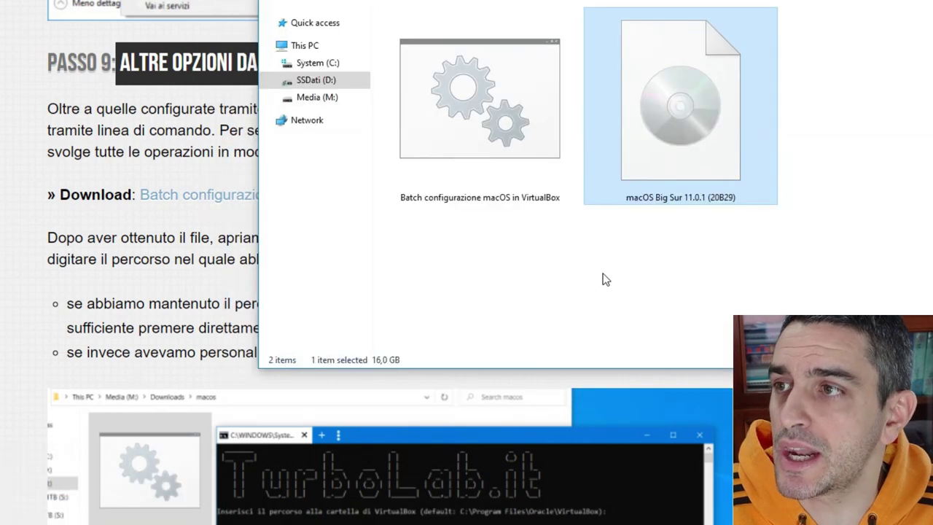
- Run "Batch configurazione macOS in VirtualBox" despite the SmartScreen warning, with folder D:\Programs\VirtualBox and the default machine name macos
{"action": "left_click", "coordinate": [512, 156]}
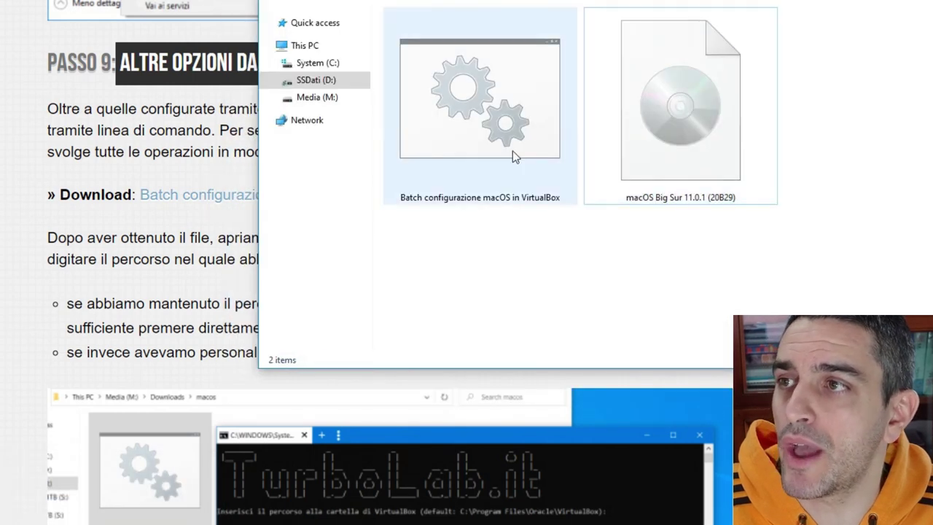
{"action": "left_click", "coordinate": [513, 152]}
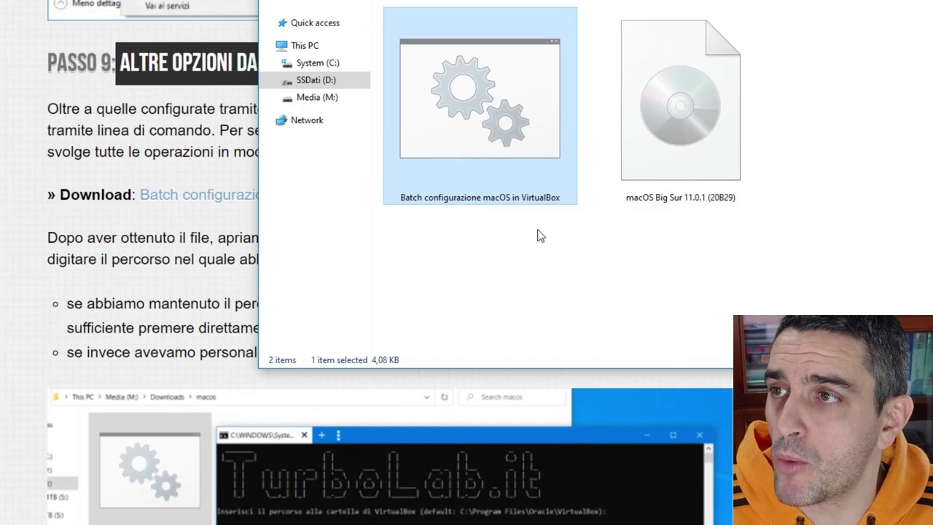
{"action": "double_click", "coordinate": [502, 111]}
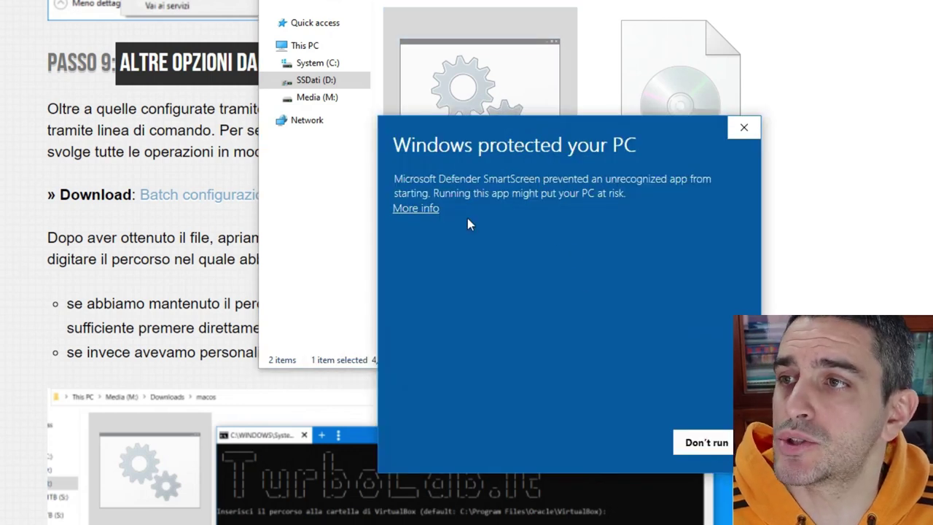
{"action": "left_click", "coordinate": [416, 210]}
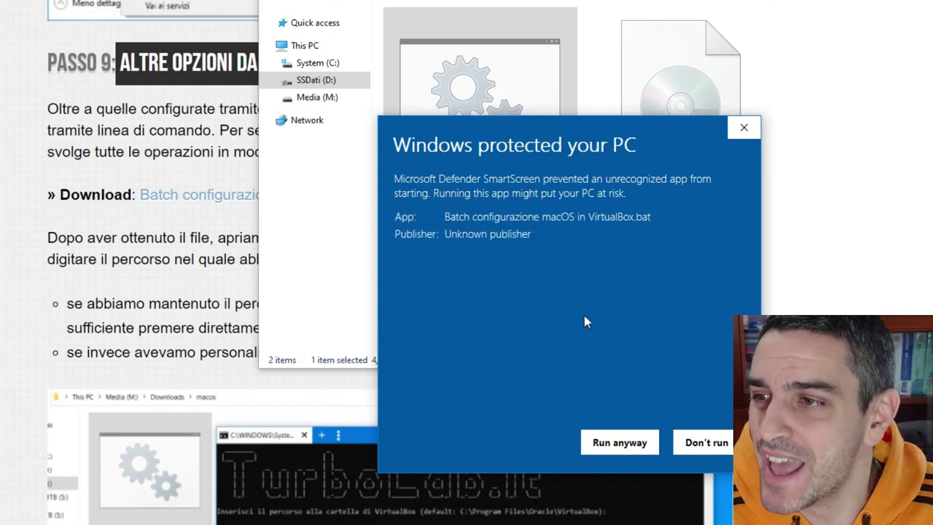
{"action": "left_click", "coordinate": [609, 444]}
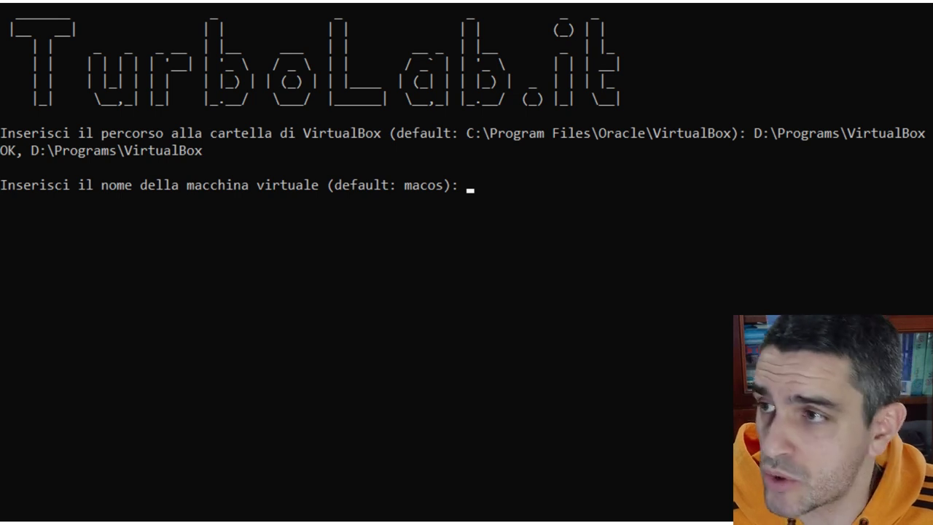
{"action": "key", "text": "Return"}
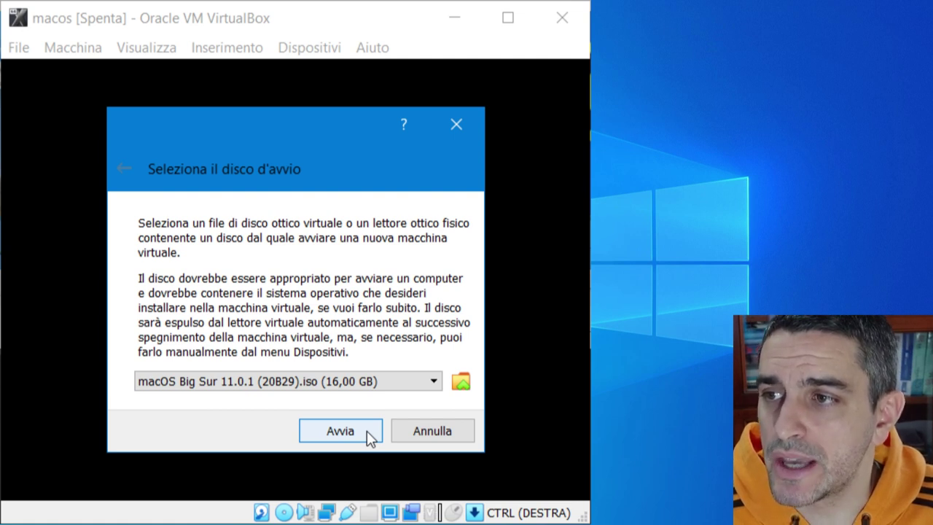
- Boot the macos virtual machine from the macOS Big Sur 11.0.1 (20B29) ISO and choose Italiano as the language
{"action": "left_click", "coordinate": [366, 431]}
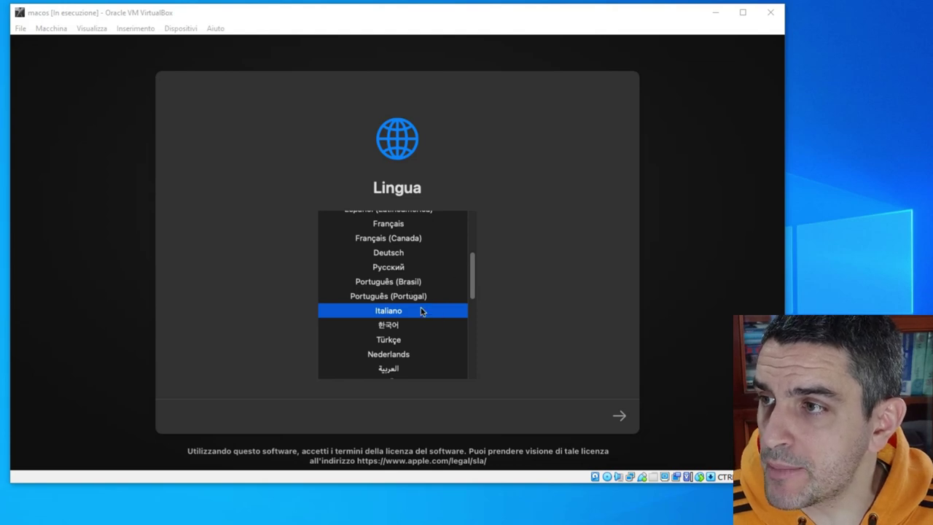
{"action": "left_click", "coordinate": [406, 313]}
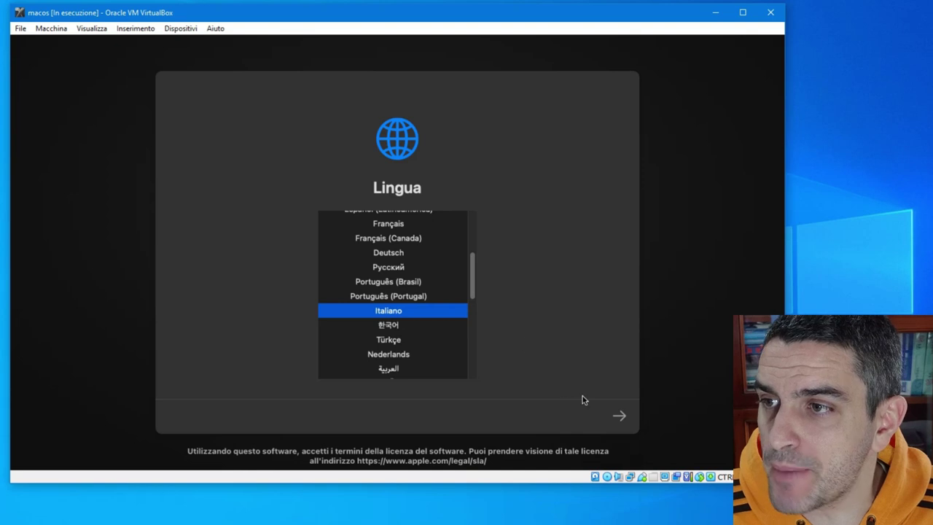
{"action": "left_click", "coordinate": [623, 417]}
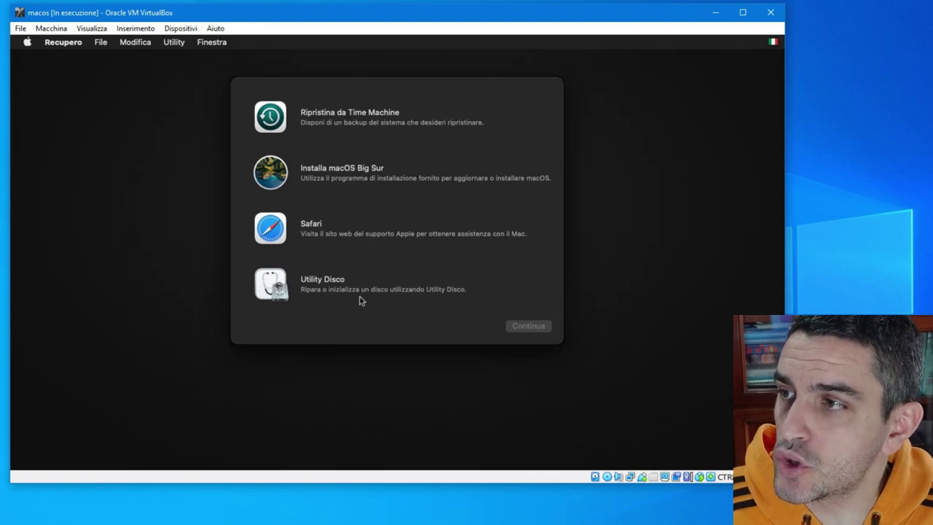
- Initialize VBOX HARDDISK Media in Disk Utility as macOS vHDD, with APFS format and GUID partition map, and close the utility
{"action": "left_click", "coordinate": [318, 291]}
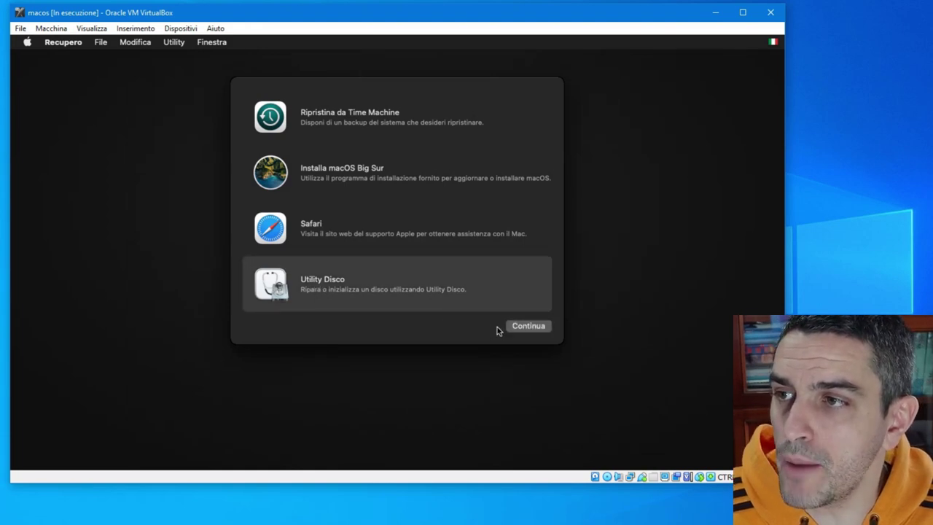
{"action": "left_click", "coordinate": [529, 326]}
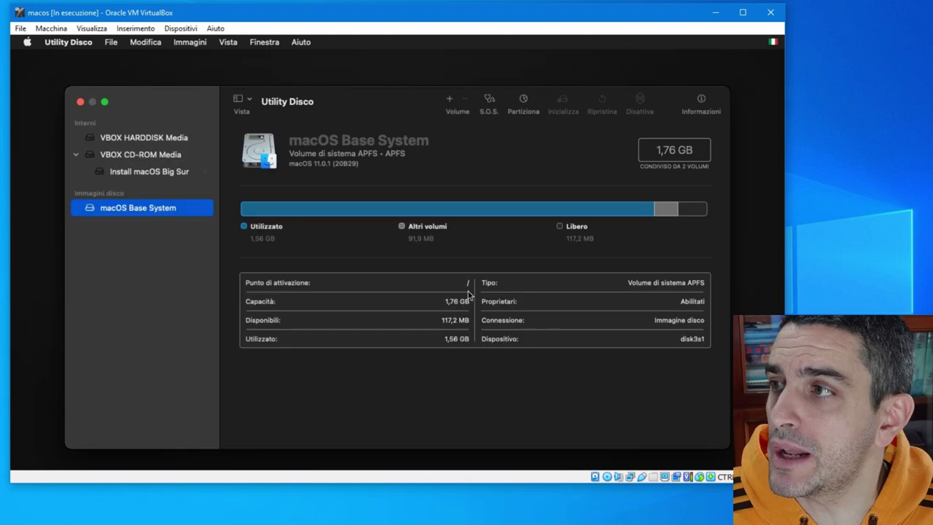
{"action": "left_click", "coordinate": [131, 141]}
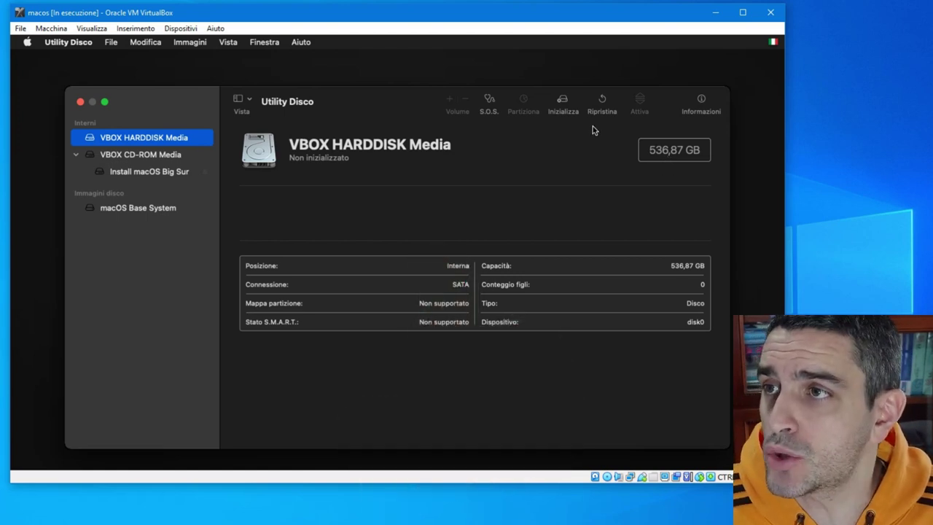
{"action": "left_click", "coordinate": [562, 102]}
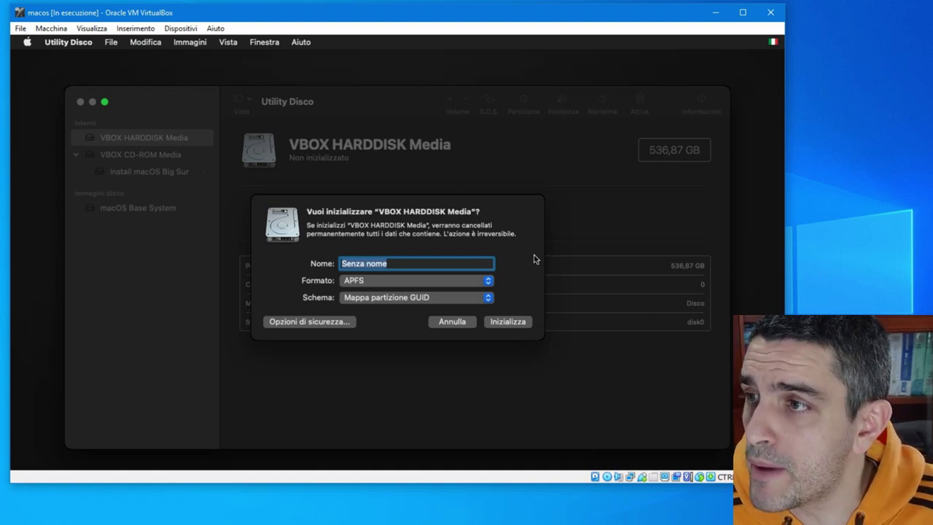
{"action": "left_click", "coordinate": [478, 265]}
{"action": "key", "text": "BackSpace"}
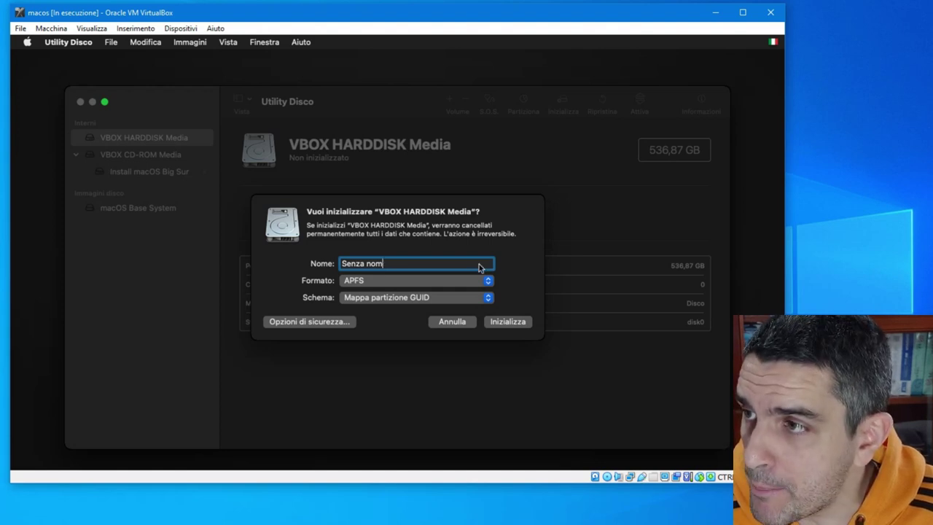
{"action": "key", "text": "BackSpace"}
{"action": "key", "text": "BackSpace"}
{"action": "key", "text": "BackSpace"}
{"action": "key", "text": "BackSpace"}
{"action": "key", "text": "BackSpace"}
{"action": "key", "text": "BackSpace"}
{"action": "key", "text": "BackSpace"}
{"action": "key", "text": "BackSpace"}
{"action": "key", "text": "BackSpace"}
{"action": "type", "text": "mac"}
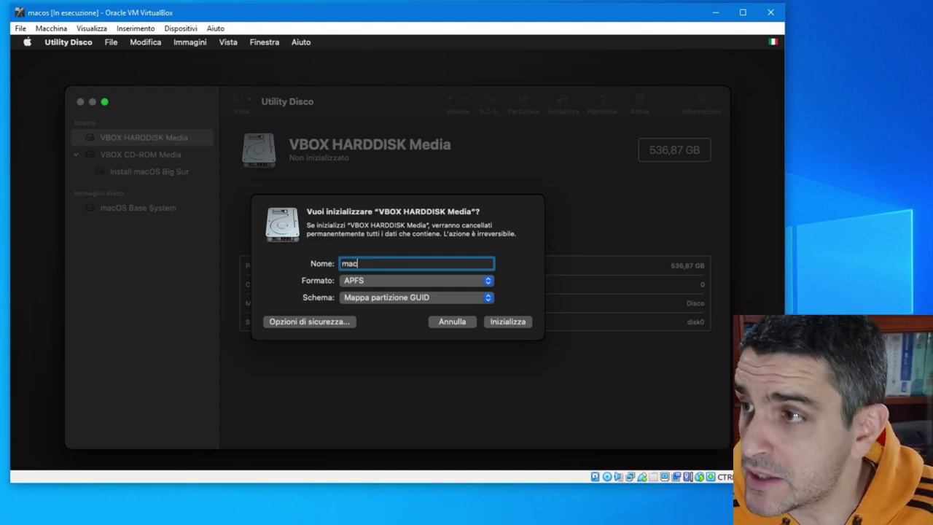
{"action": "type", "text": "OS vH"}
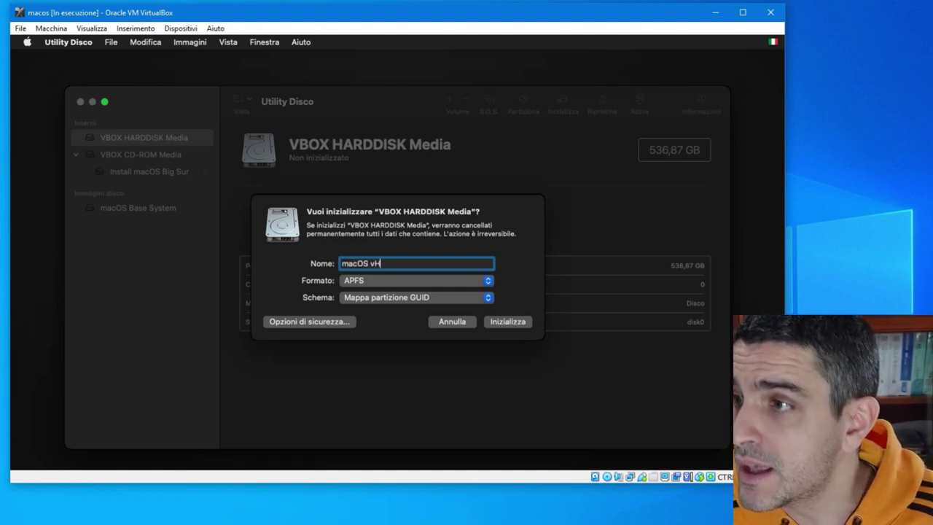
{"action": "type", "text": "DD"}
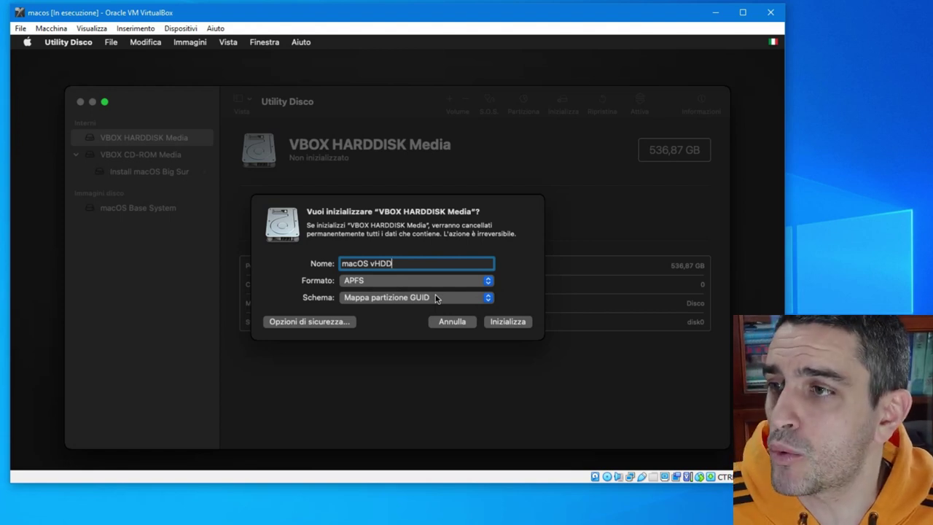
{"action": "left_click", "coordinate": [509, 321]}
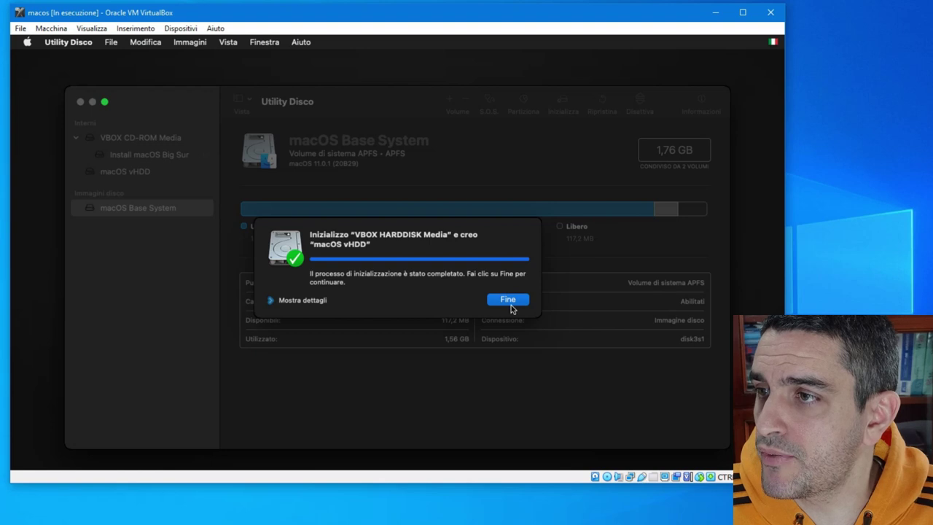
{"action": "left_click", "coordinate": [509, 304]}
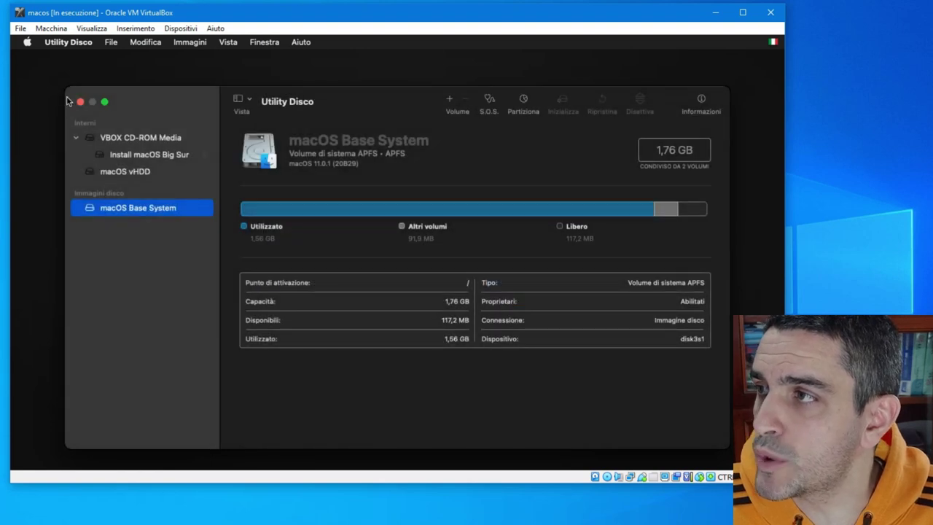
{"action": "left_click", "coordinate": [81, 102]}
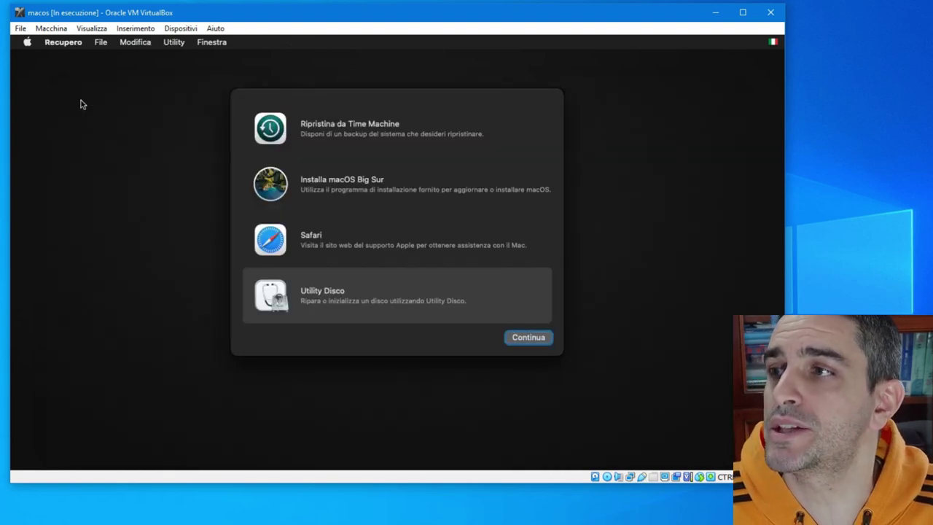
- Accept the software licence in the macOS Big Sur installer and install the system on the macOS vHDD disk
{"action": "left_click", "coordinate": [359, 187]}
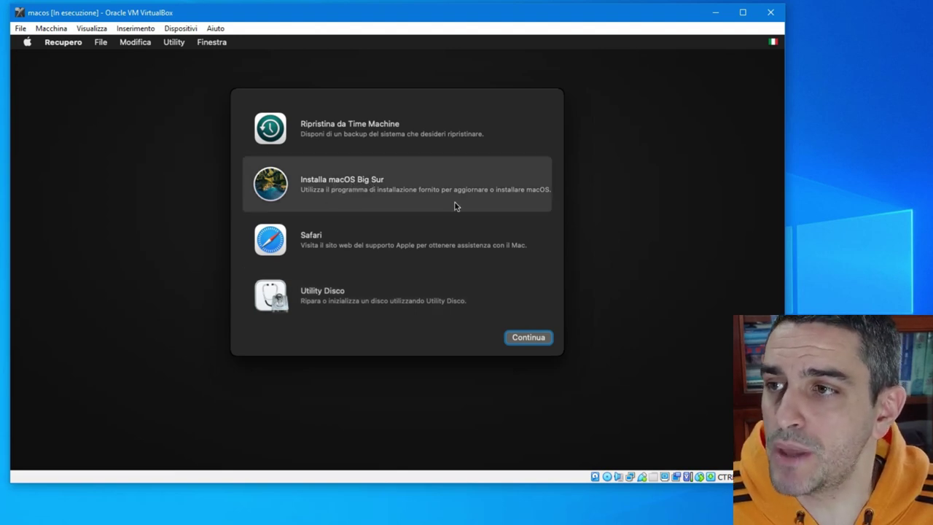
{"action": "left_click", "coordinate": [531, 337]}
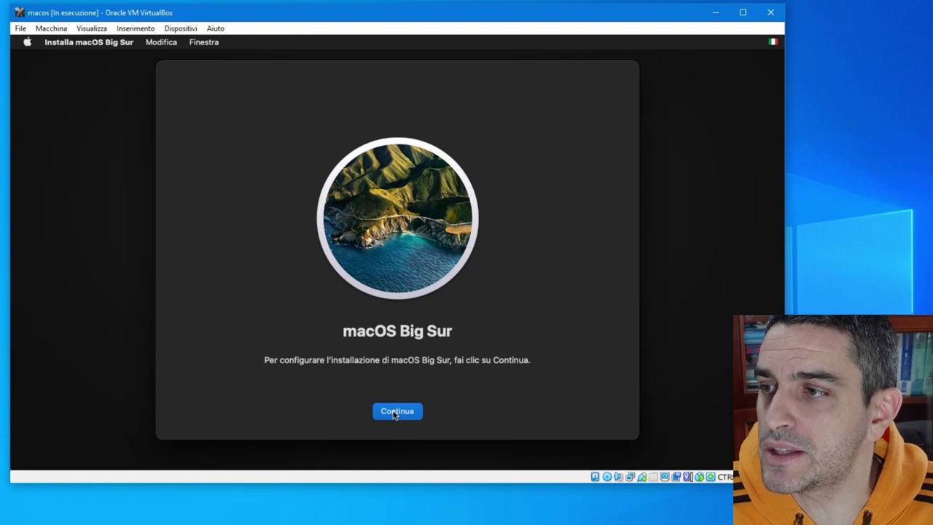
{"action": "left_click", "coordinate": [394, 413]}
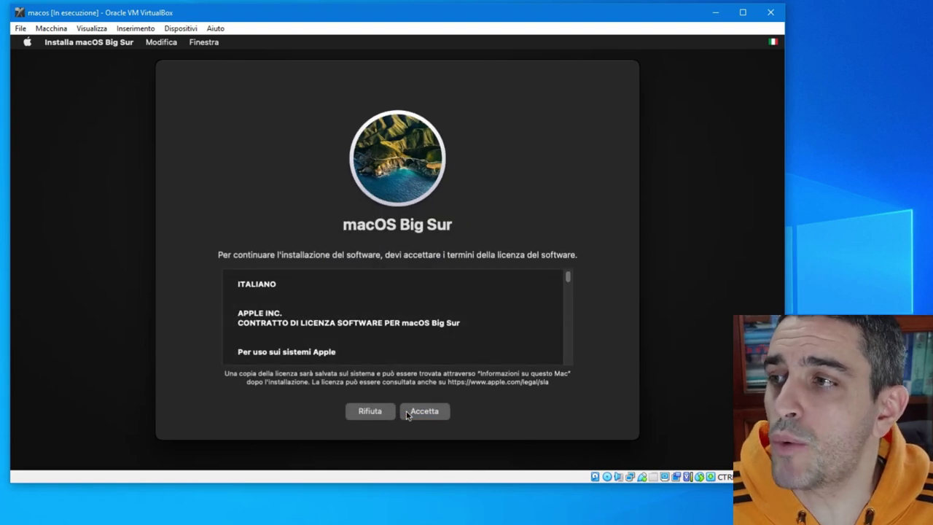
{"action": "left_click", "coordinate": [426, 412]}
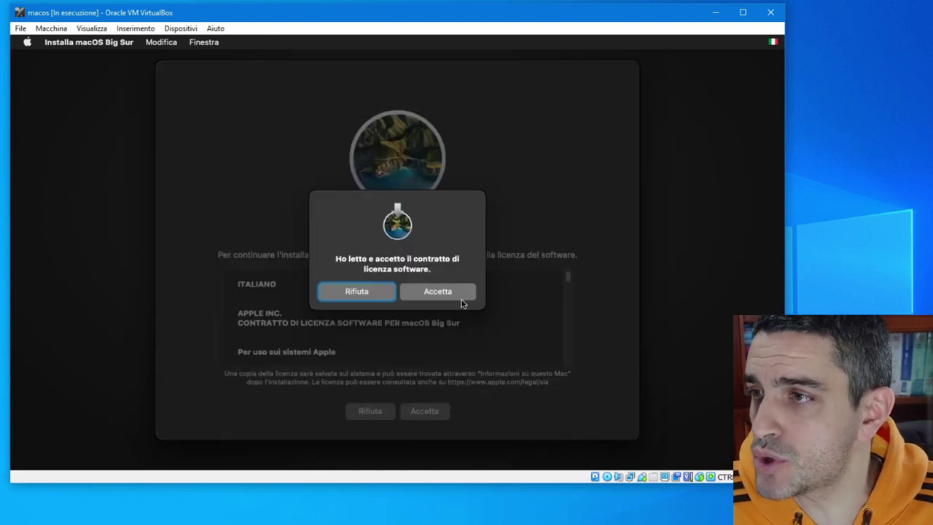
{"action": "left_click", "coordinate": [446, 293]}
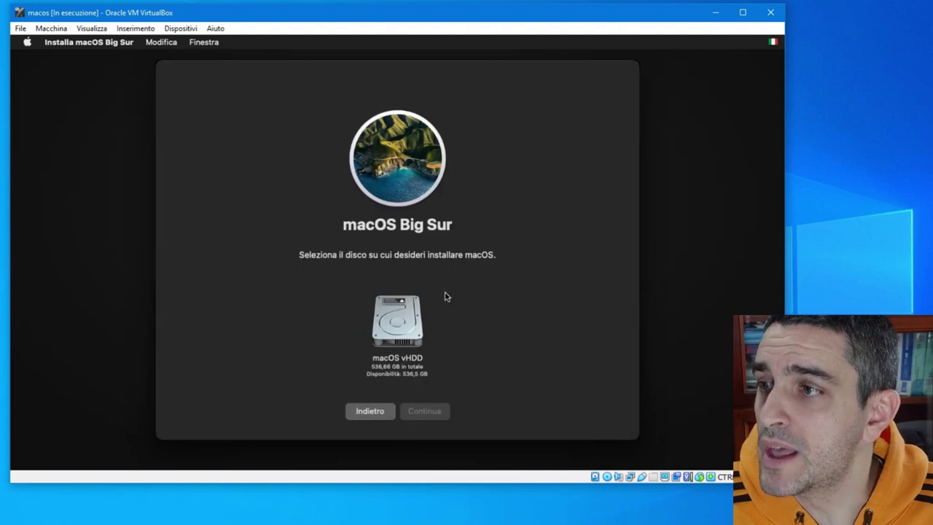
{"action": "left_click", "coordinate": [408, 324]}
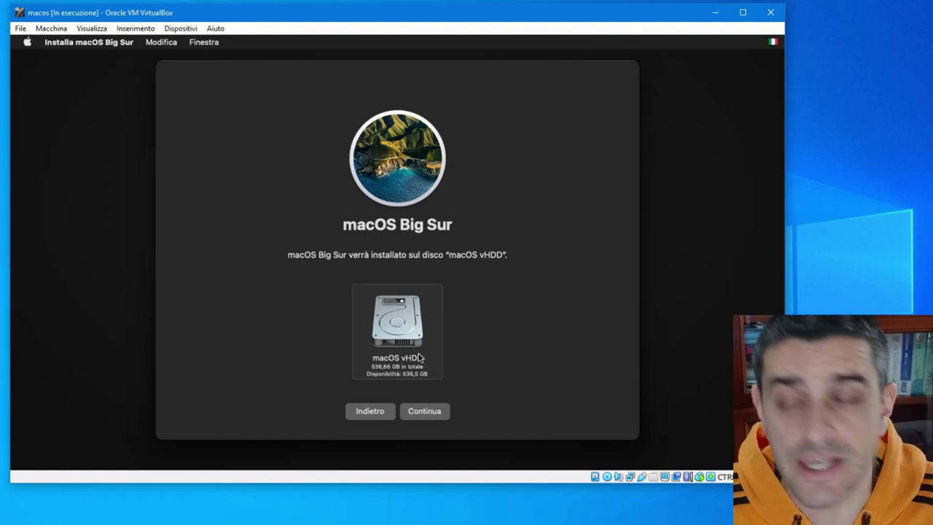
{"action": "left_click", "coordinate": [435, 414]}
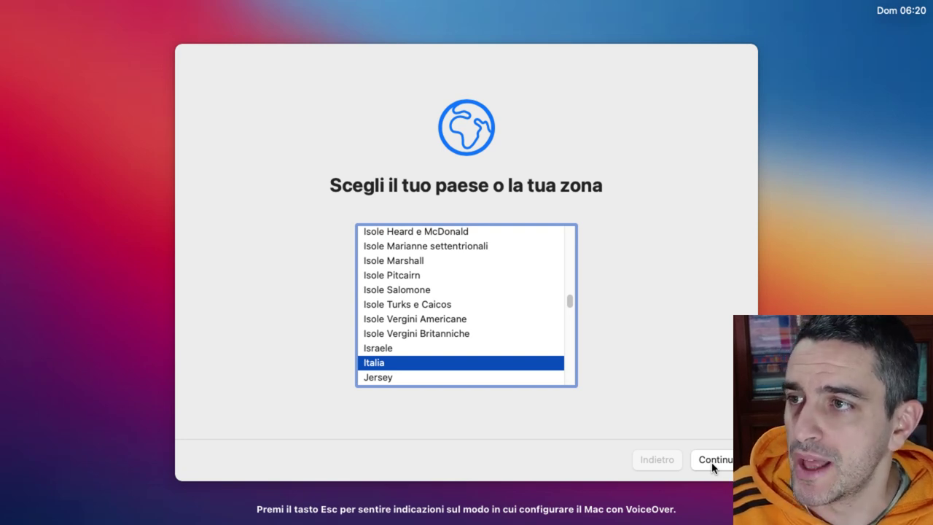
- Choose Italia as the country, keep Italiano for languages and input, and continue past the accessibility and data privacy screens without changes
{"action": "left_click", "coordinate": [714, 461]}
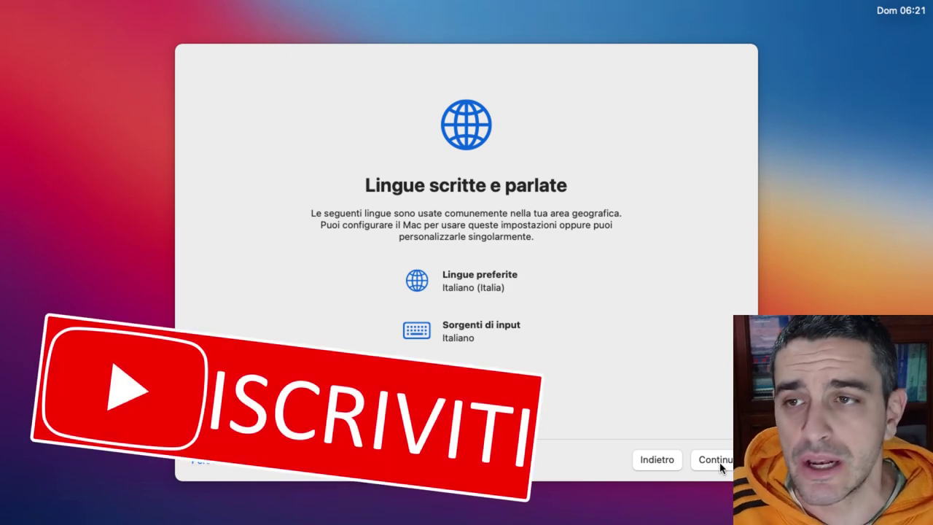
{"action": "left_click", "coordinate": [720, 462]}
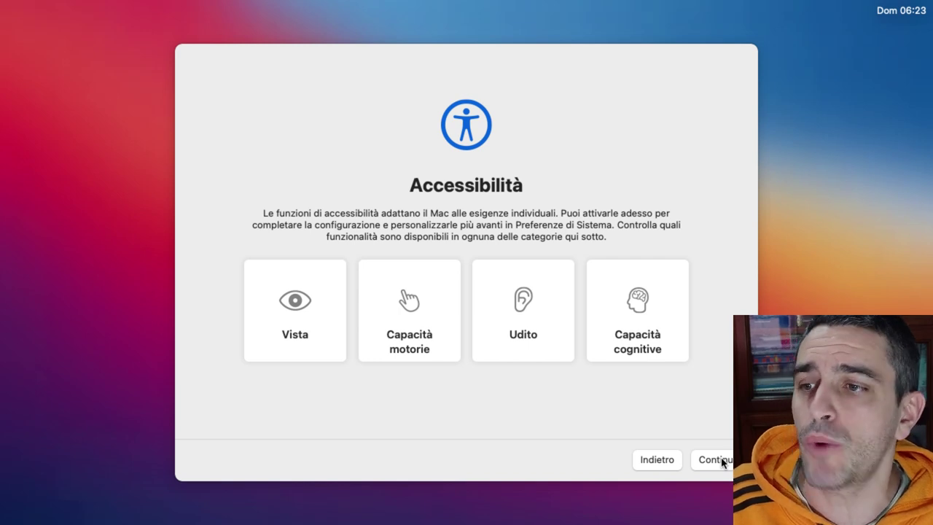
{"action": "left_click", "coordinate": [722, 461]}
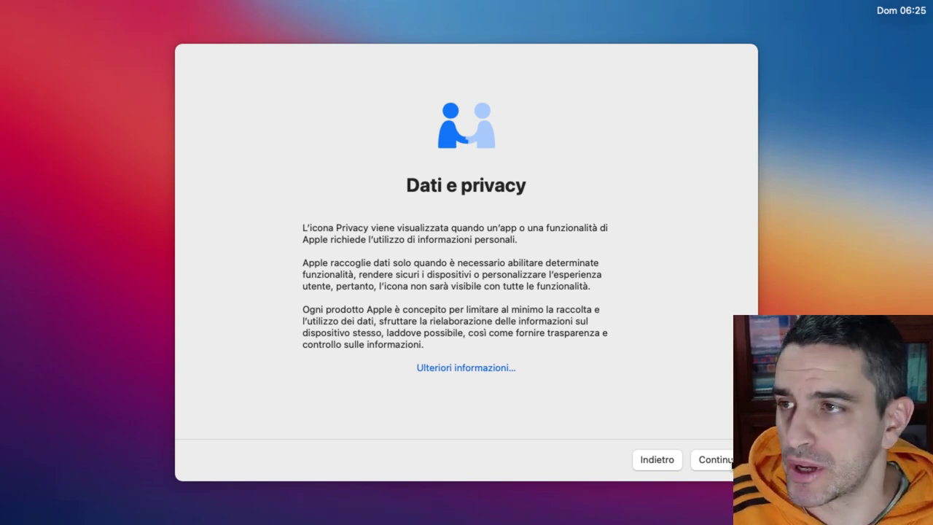
{"action": "left_click", "coordinate": [729, 460]}
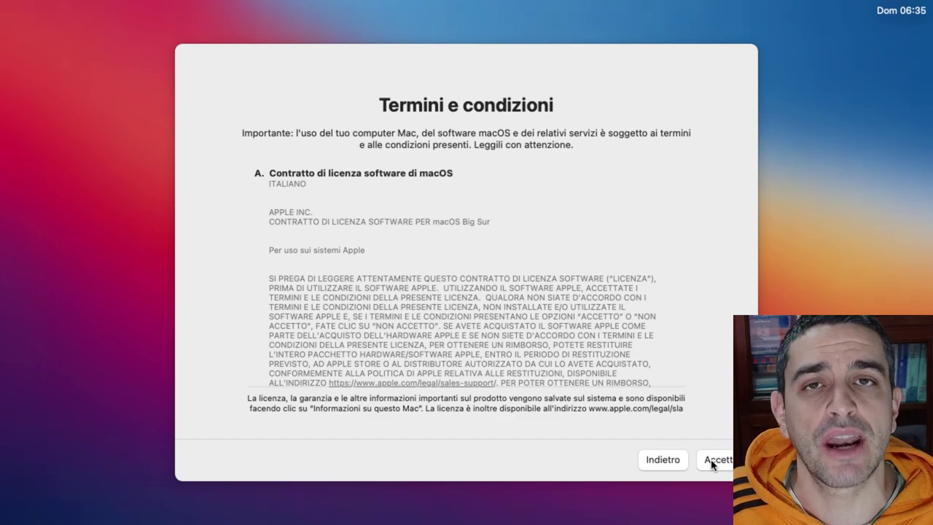
- Accept the macOS terms and conditions and create the computer account with the full name, account name and account password, without a hint
{"action": "left_click", "coordinate": [711, 461]}
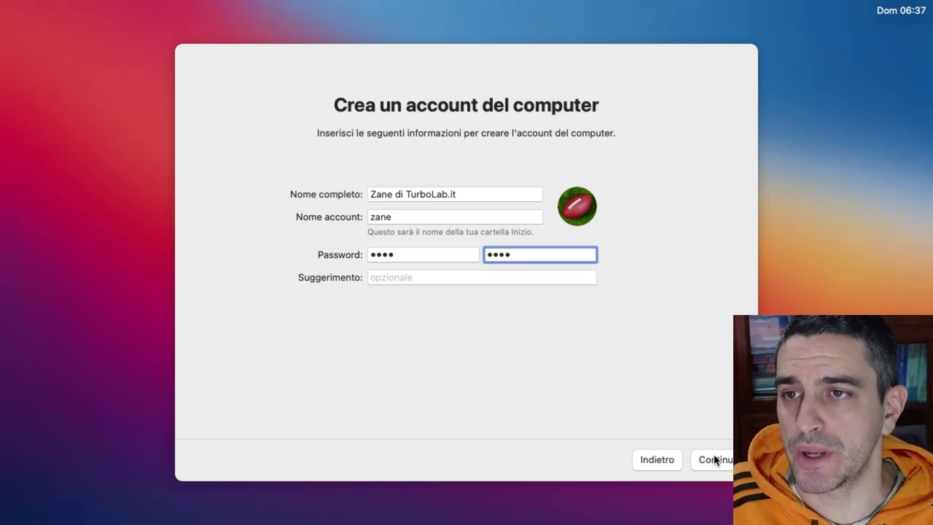
{"action": "left_click", "coordinate": [714, 459]}
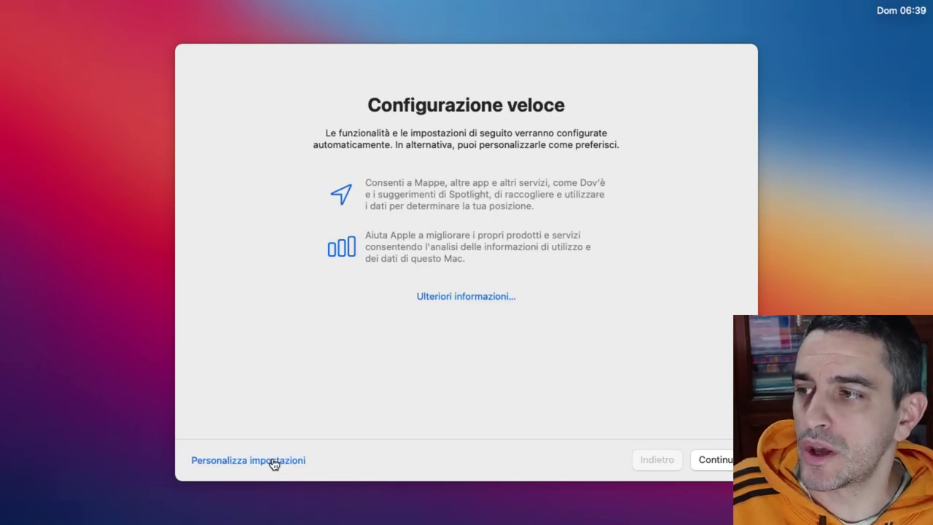
- Customise the quick setup settings, keeping location services enabled on this Mac and the Chiaro appearance
{"action": "left_click", "coordinate": [274, 461]}
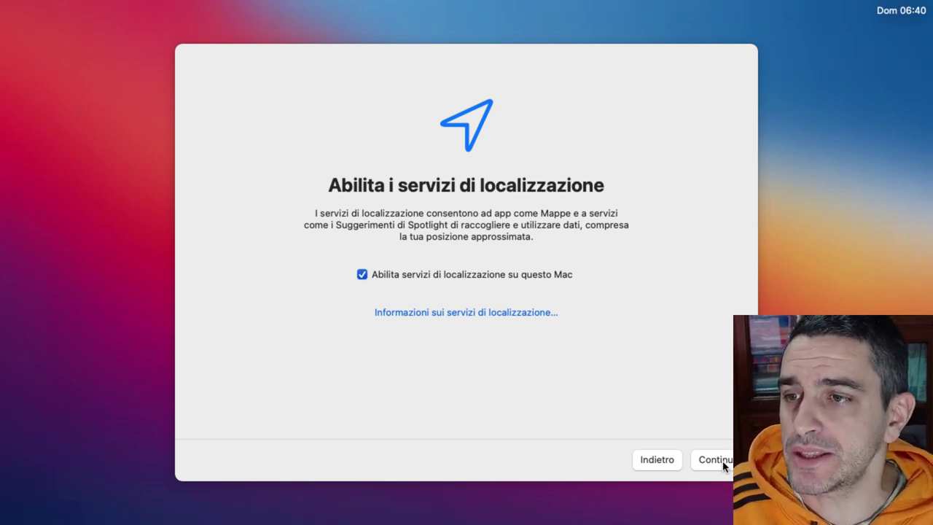
{"action": "left_click", "coordinate": [724, 466]}
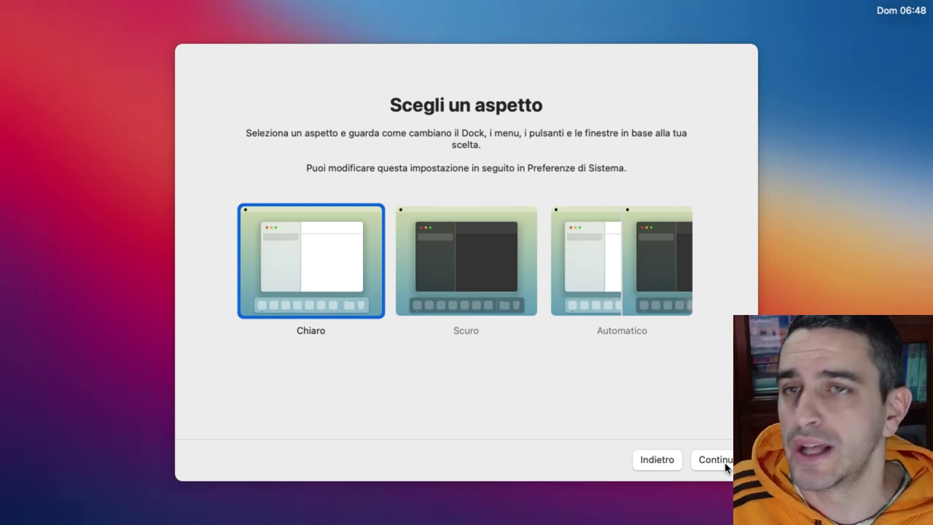
{"action": "left_click", "coordinate": [726, 465]}
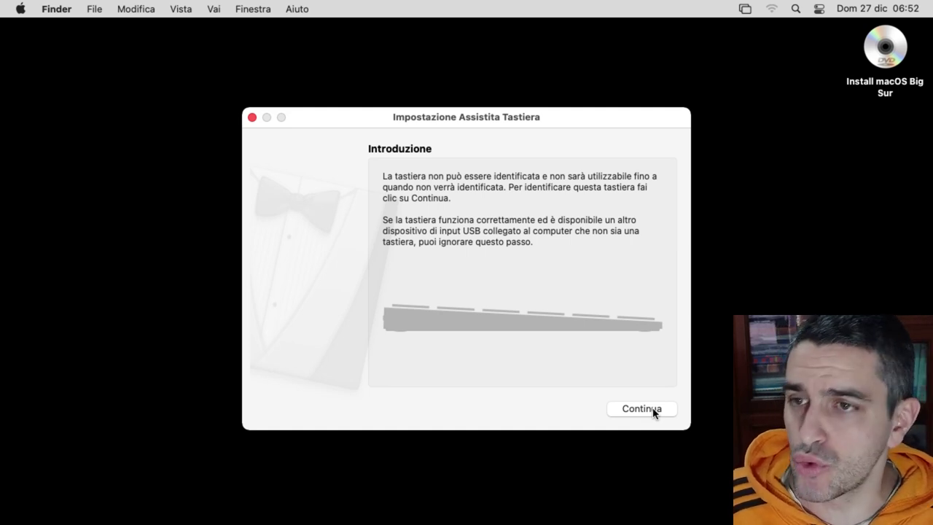
- Identify the unrecognised keyboard in Impostazione Assistita Tastiera
{"action": "left_click", "coordinate": [641, 409]}
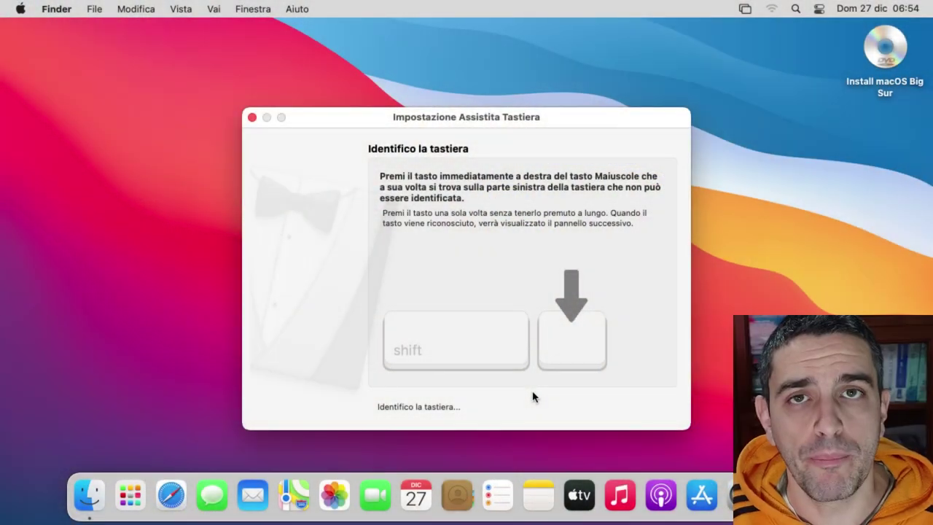
{"action": "key", "text": "less"}
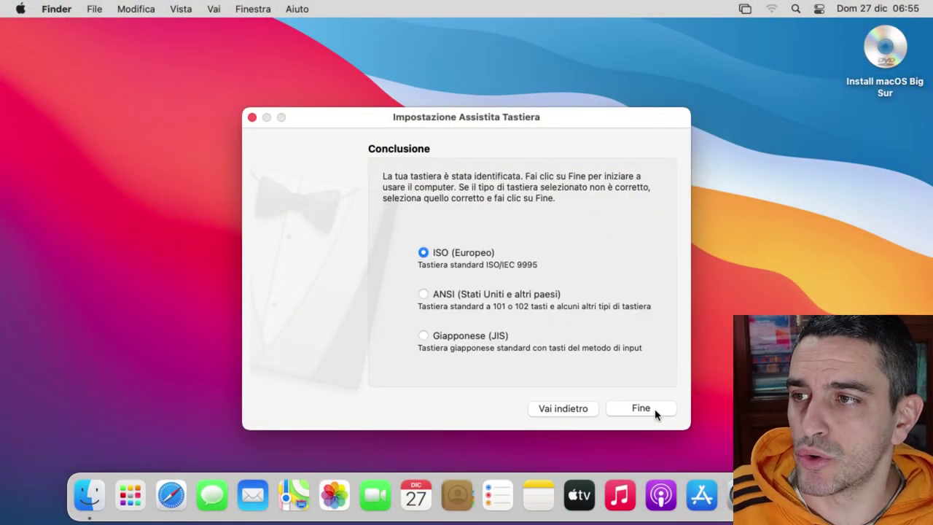